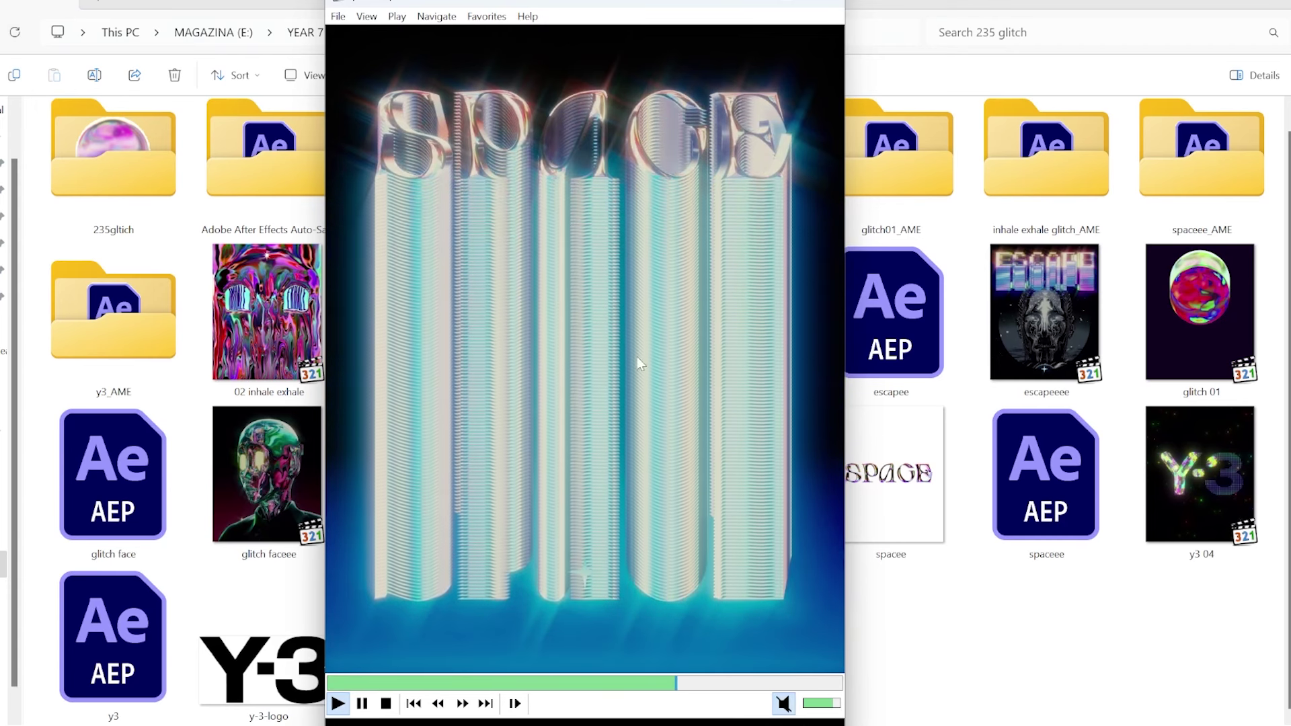
Preview the escapeeee, butterfly 03 and glitch faceee videos from the 235 glitch folder
{"action": "left_click", "coordinate": [829, 4]}
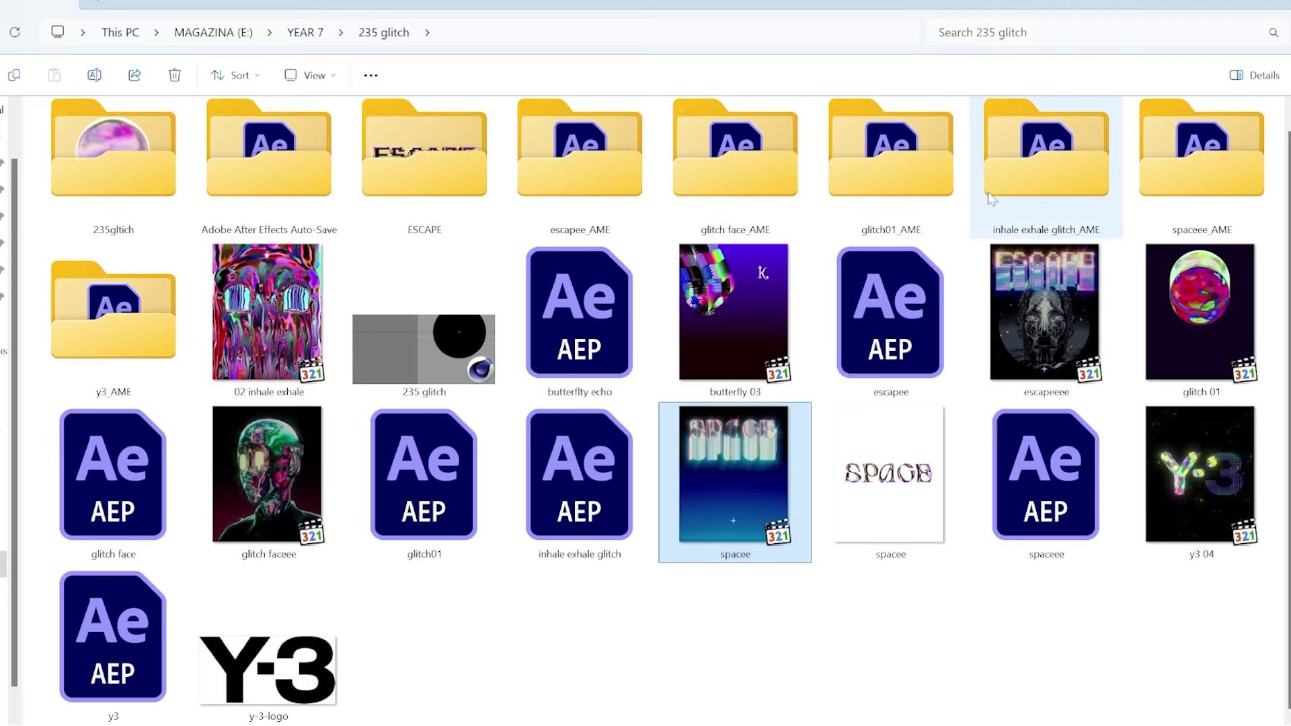
{"action": "double_click", "coordinate": [1046, 313]}
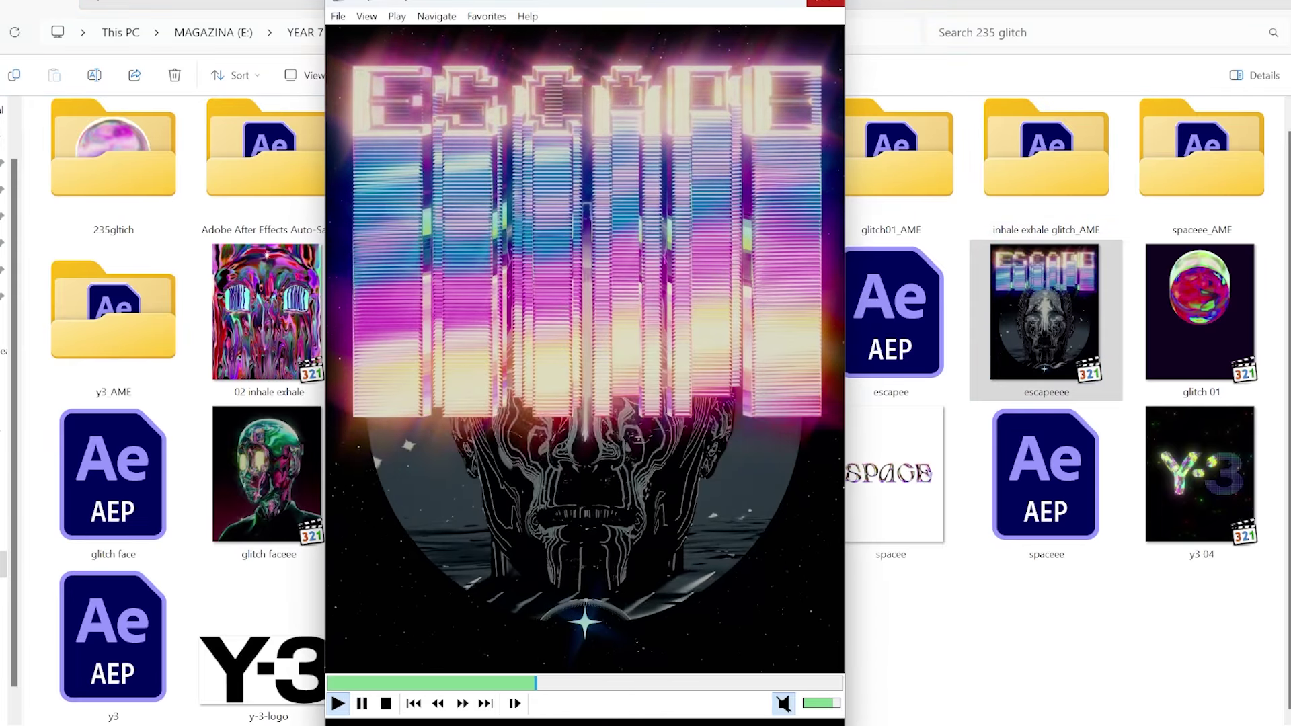
{"action": "key", "text": "alt+F4"}
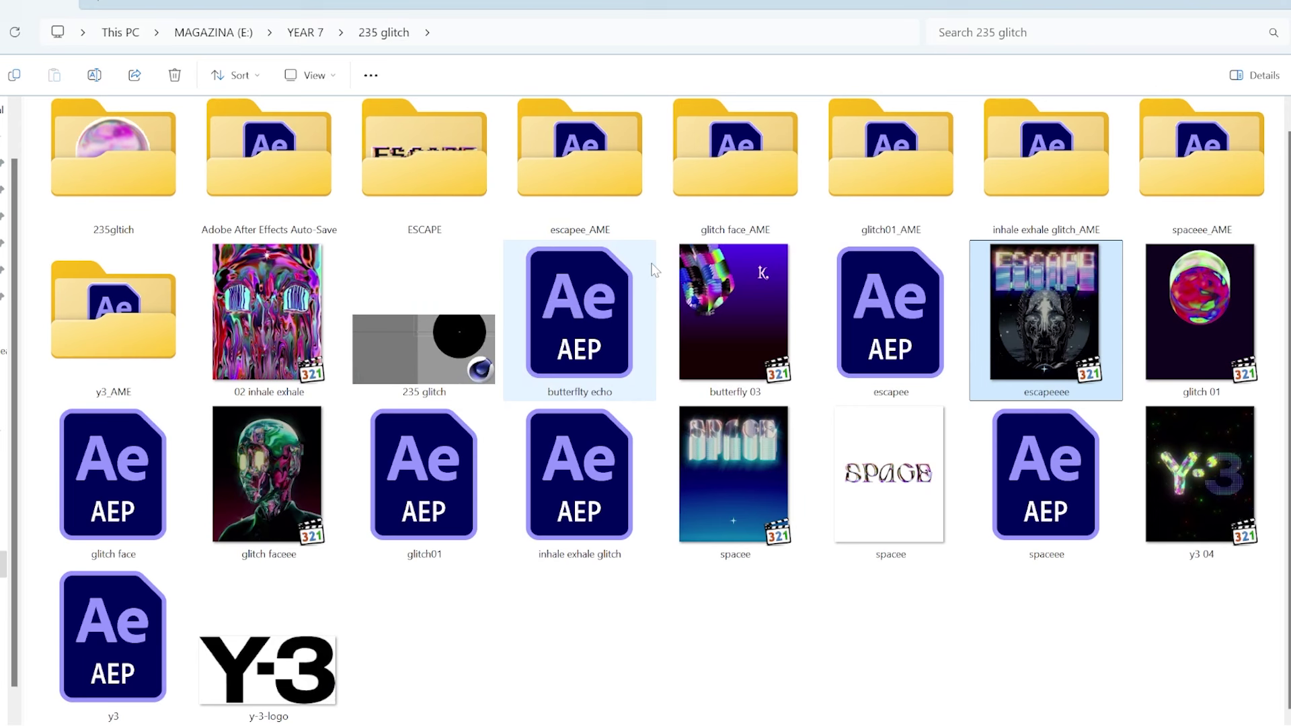
{"action": "double_click", "coordinate": [700, 304]}
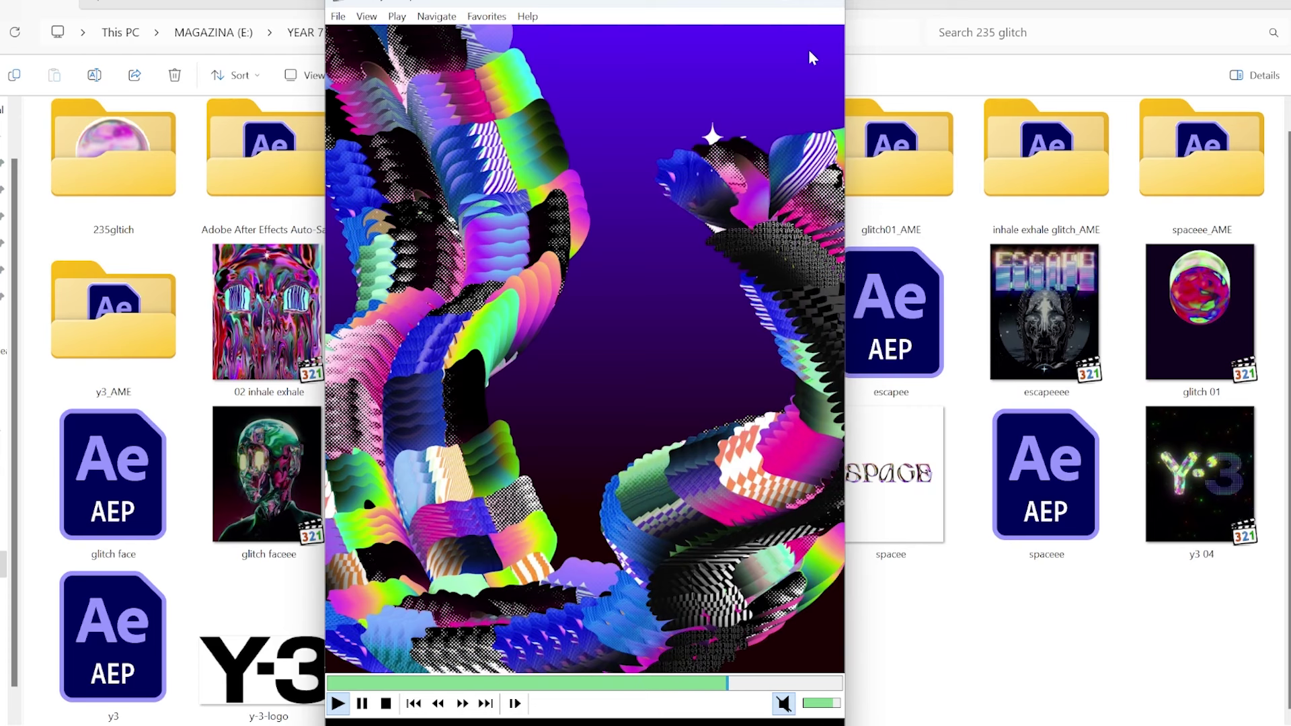
{"action": "left_click", "coordinate": [828, 5]}
{"action": "double_click", "coordinate": [302, 474]}
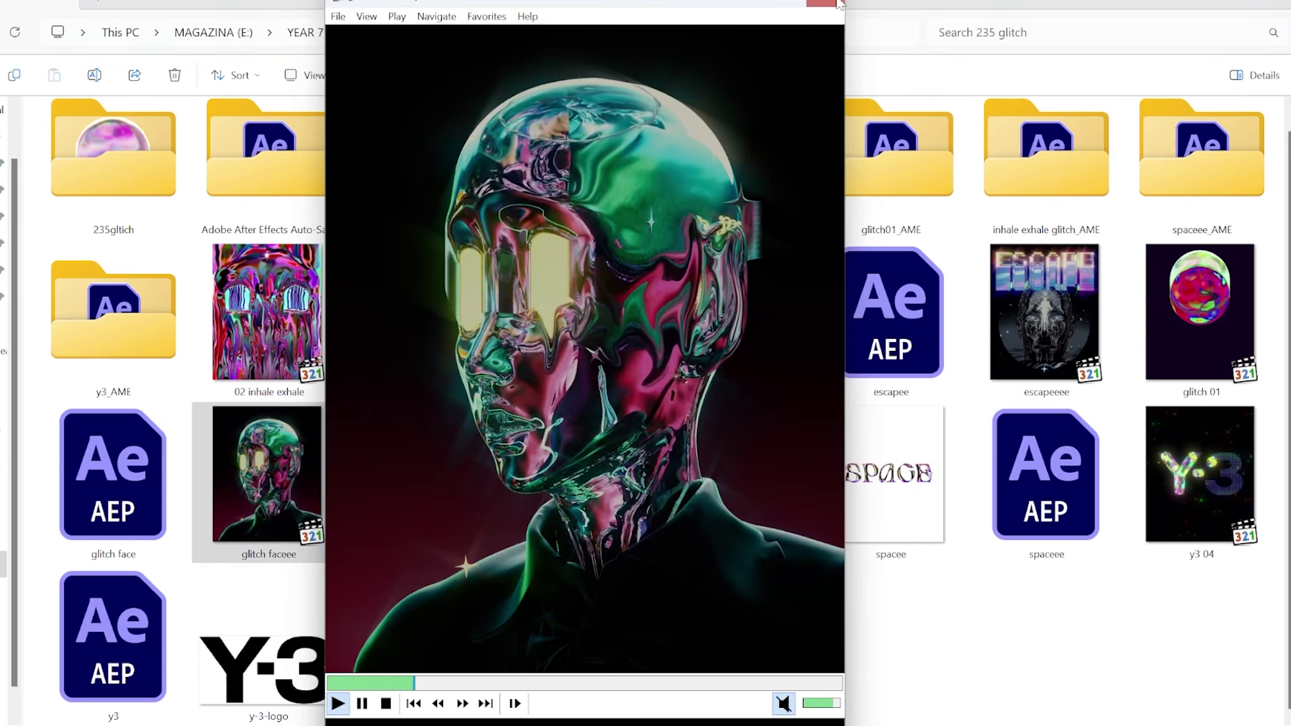
Create composition Comp 1 at 1536×1920, 30 fps, 6 seconds long
{"action": "left_click", "coordinate": [826, 5]}
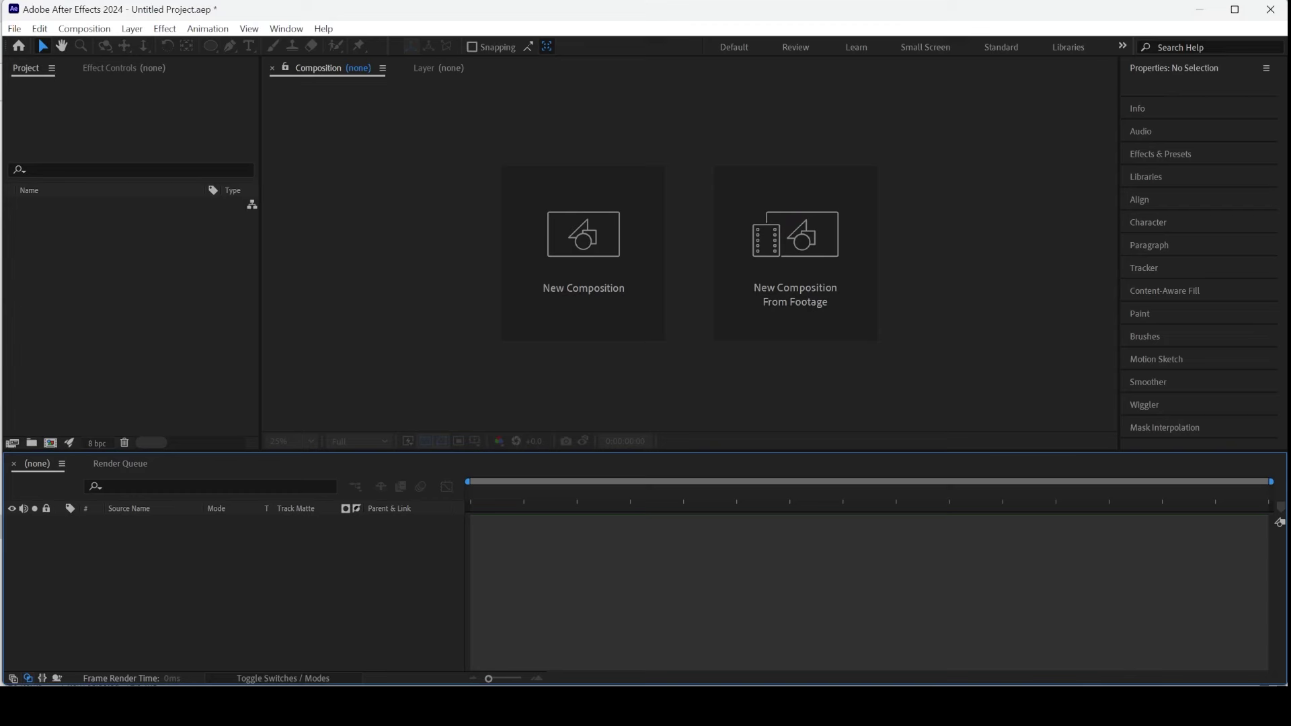
{"action": "left_click", "coordinate": [568, 237]}
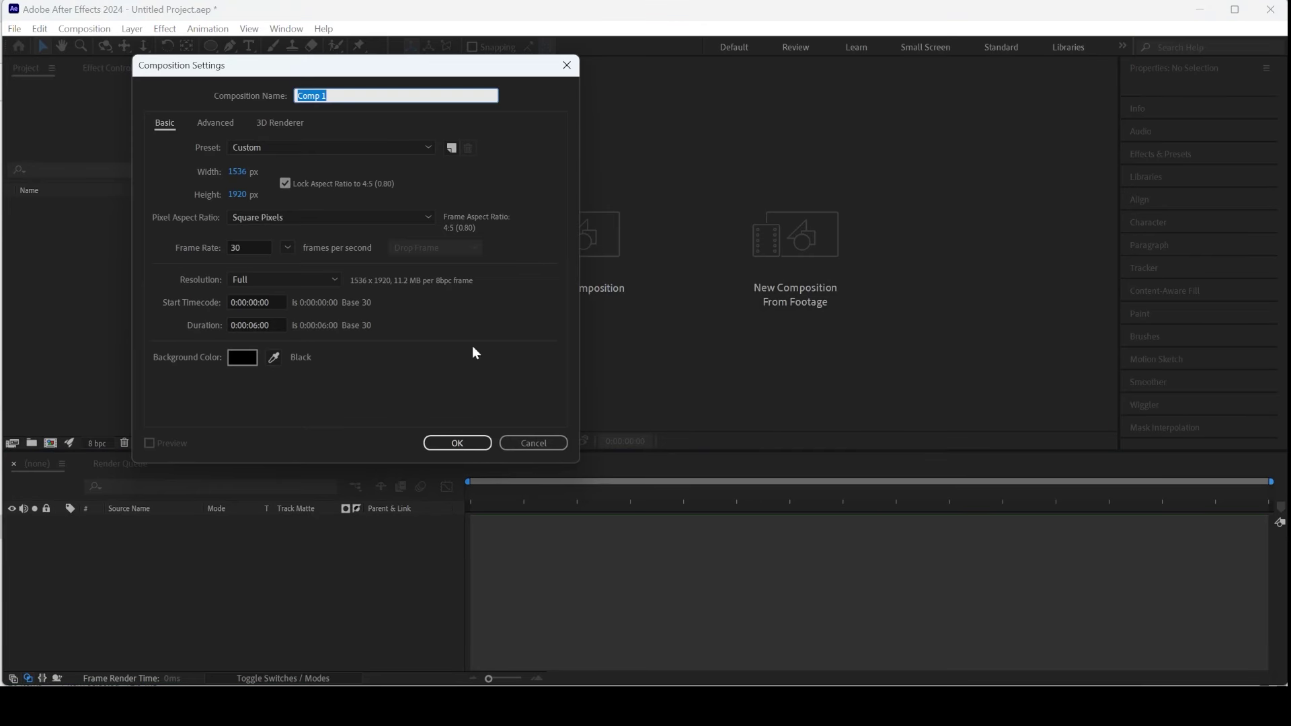
{"action": "left_click", "coordinate": [446, 444]}
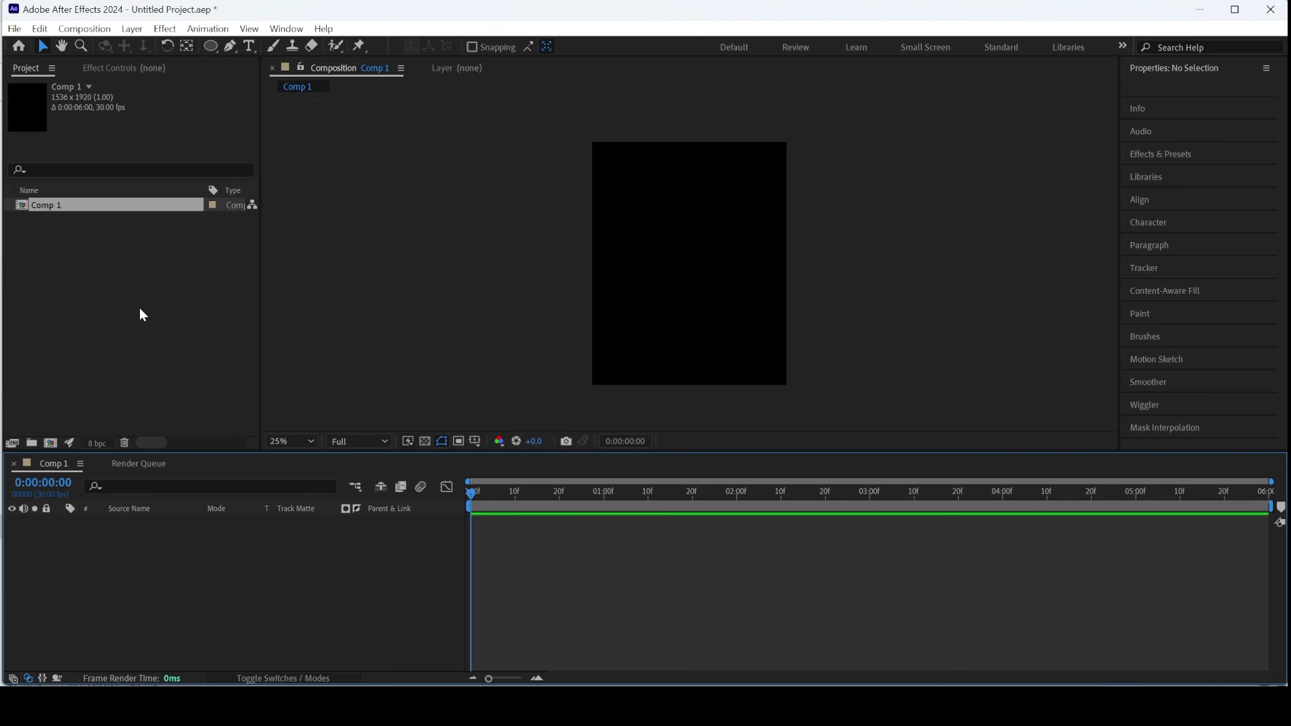
Add a full-size black solid layer to the timeline
{"action": "right_click", "coordinate": [178, 577]}
{"action": "mouse_move", "coordinate": [268, 386]}
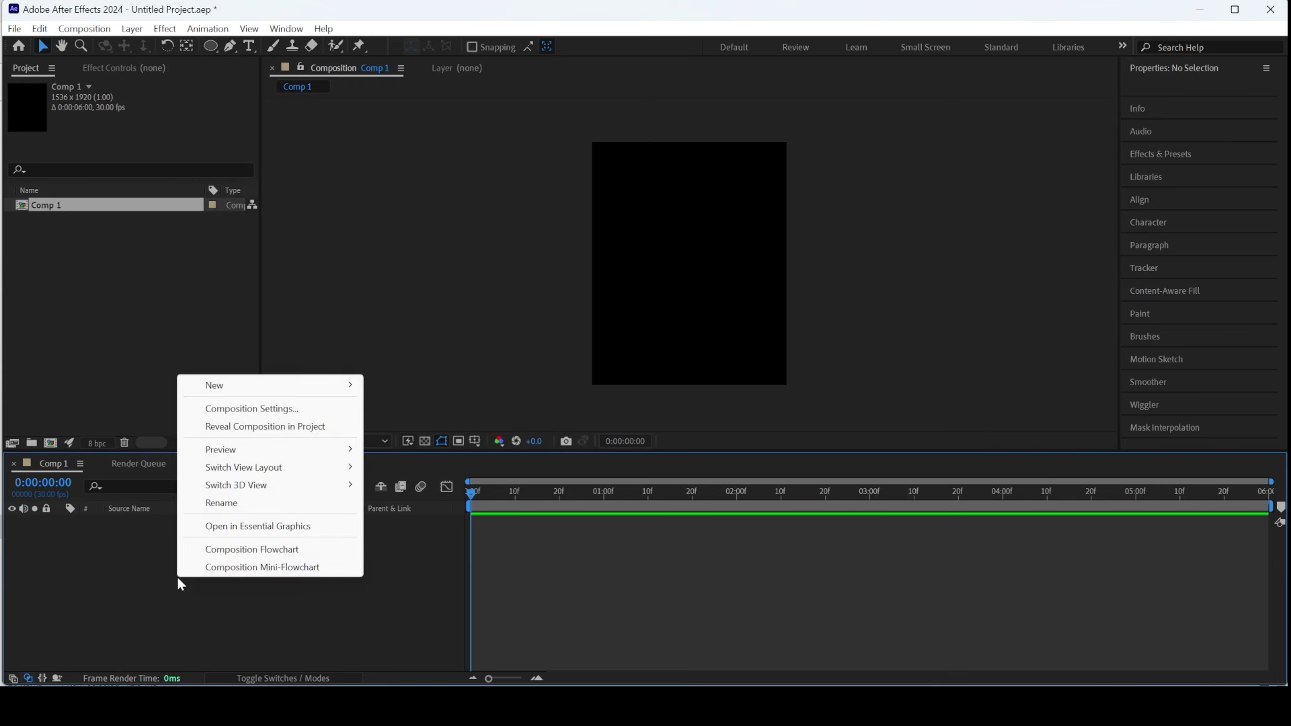
{"action": "left_click", "coordinate": [401, 425]}
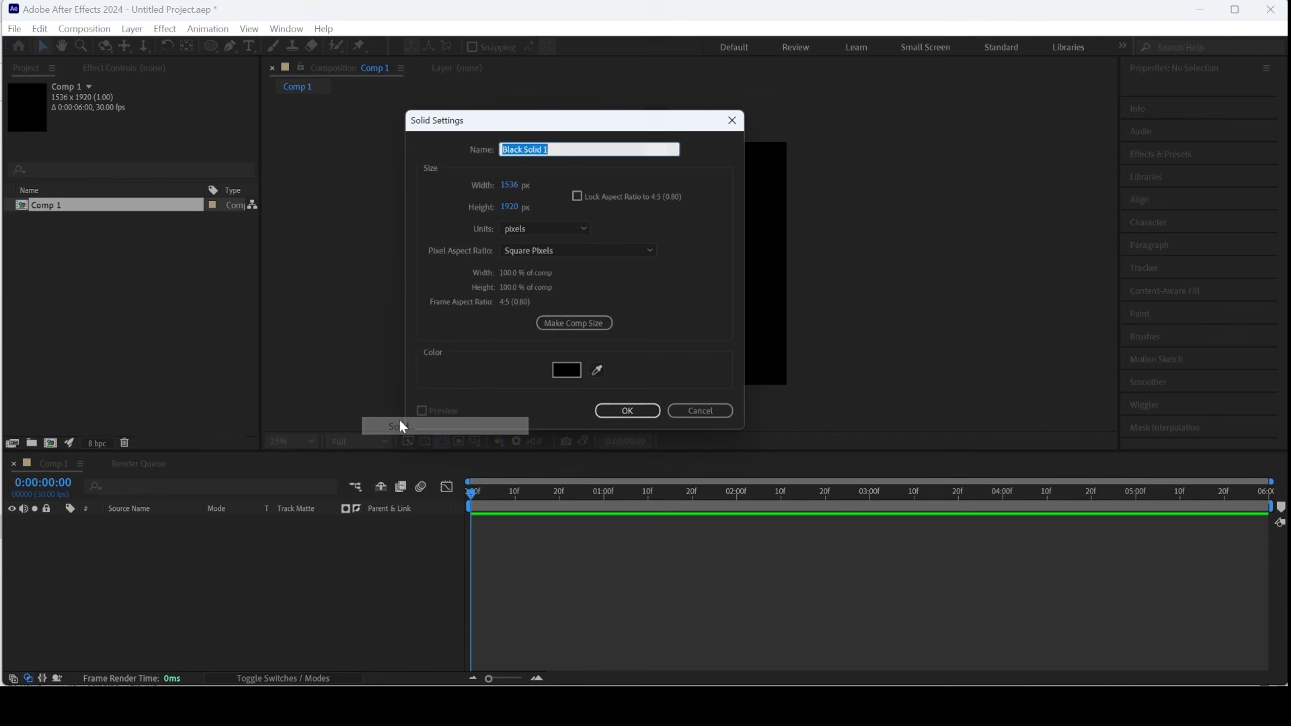
{"action": "left_click", "coordinate": [652, 419]}
Duplicate Black Solid 1 into a second layer
{"action": "left_click", "coordinate": [258, 566]}
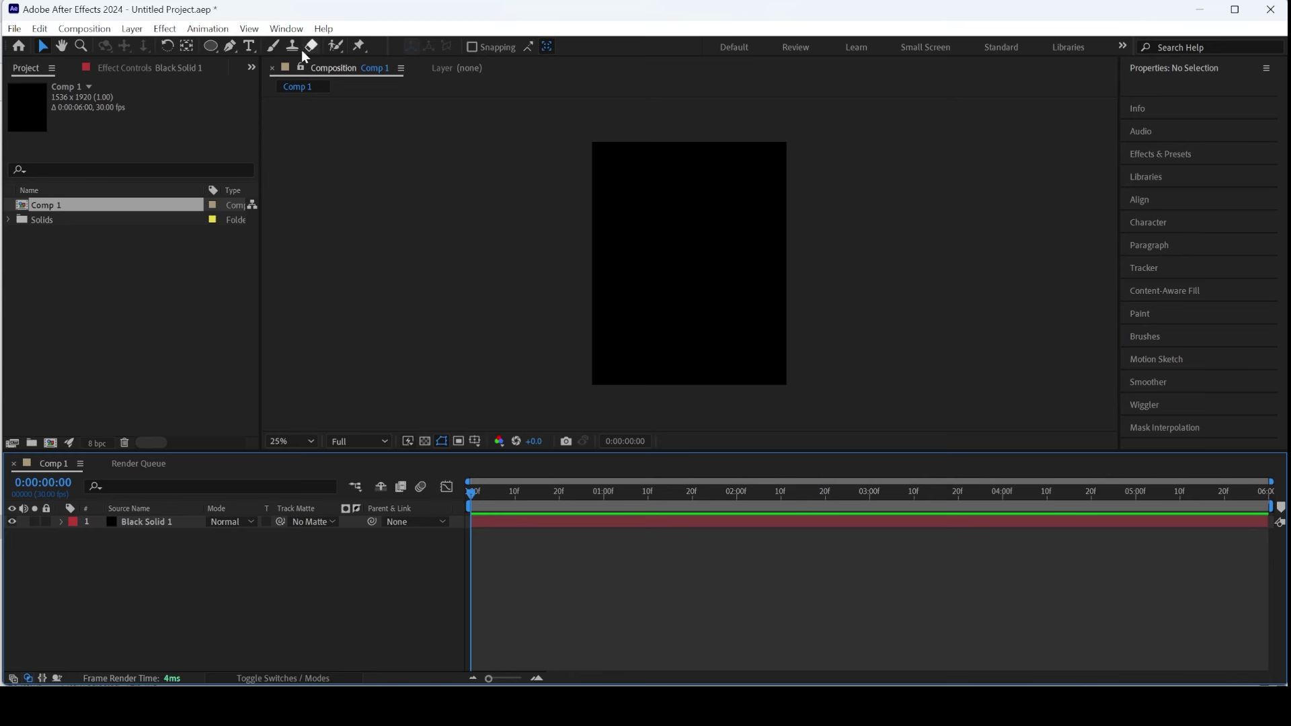
{"action": "left_click", "coordinate": [162, 525]}
{"action": "key", "text": "ctrl+d"}
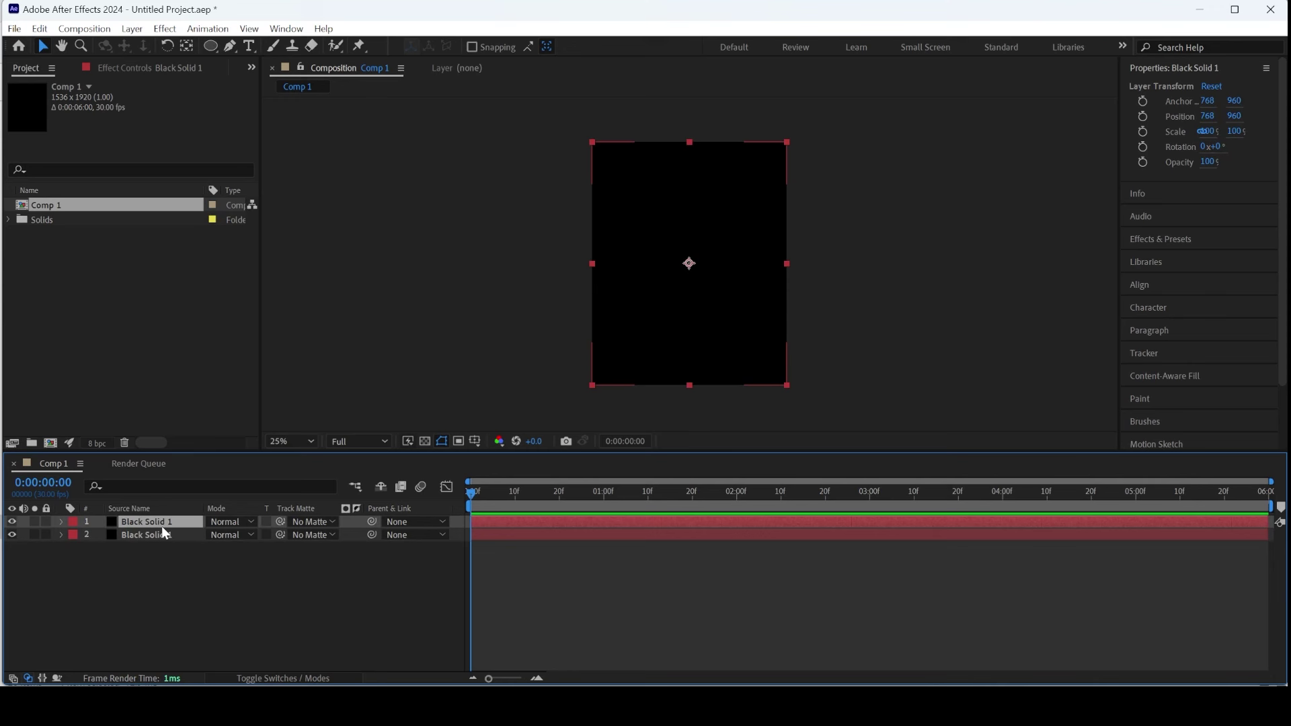
Apply Fractal Noise to the top solid with Complexity 1, Spline noise and Contrast 305
{"action": "left_click", "coordinate": [1150, 239]}
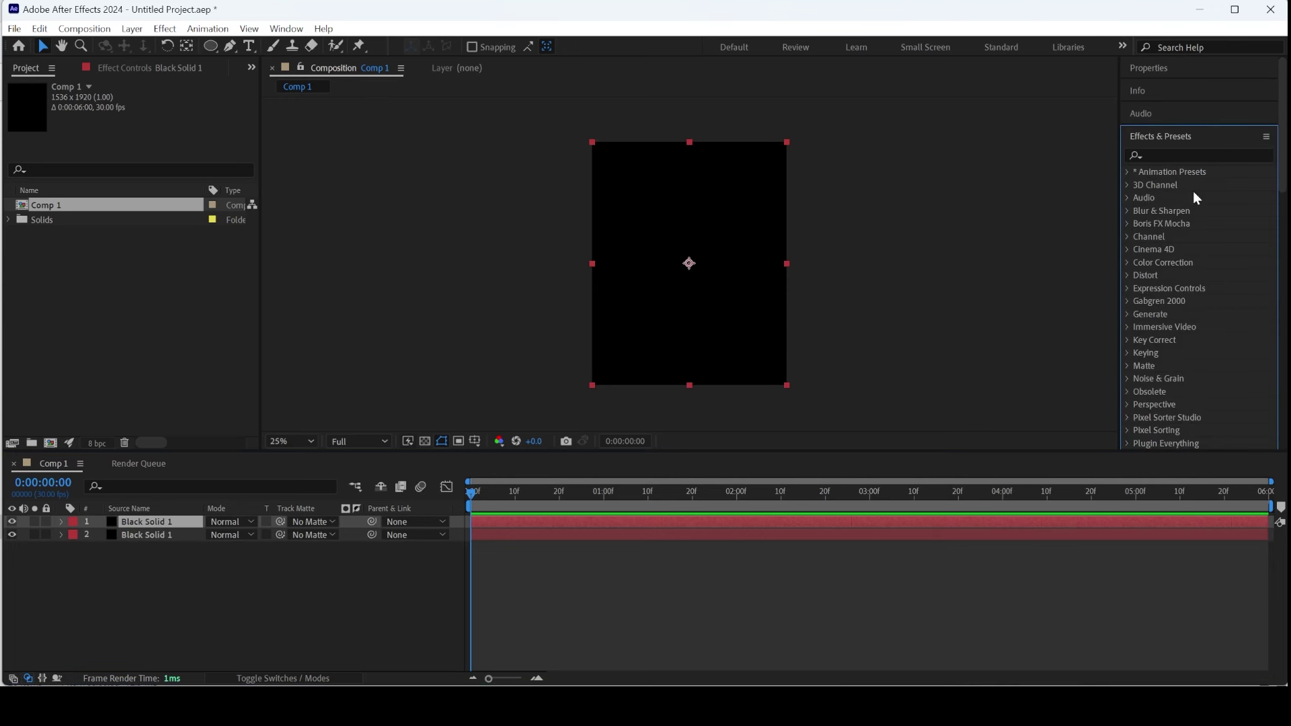
{"action": "left_click", "coordinate": [1192, 153]}
{"action": "type", "text": "fractal"}
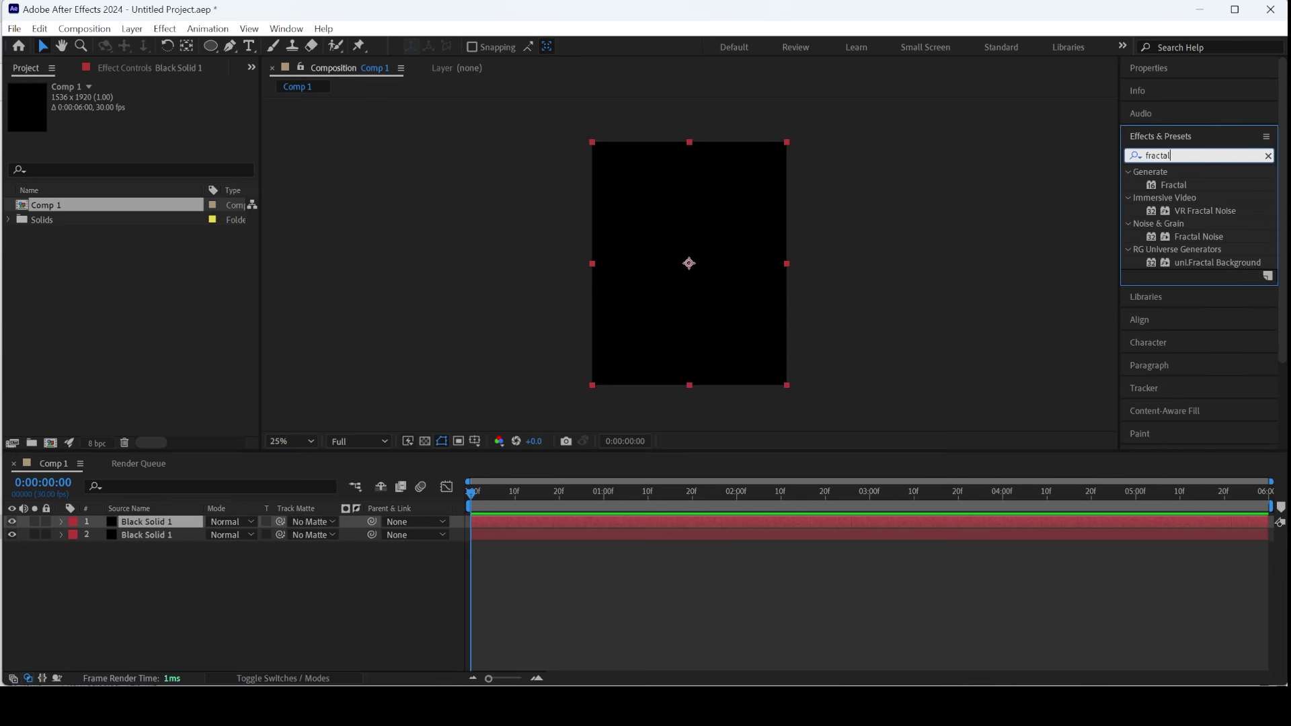
{"action": "left_click_drag", "start_coordinate": [1198, 238], "coordinate": [615, 280]}
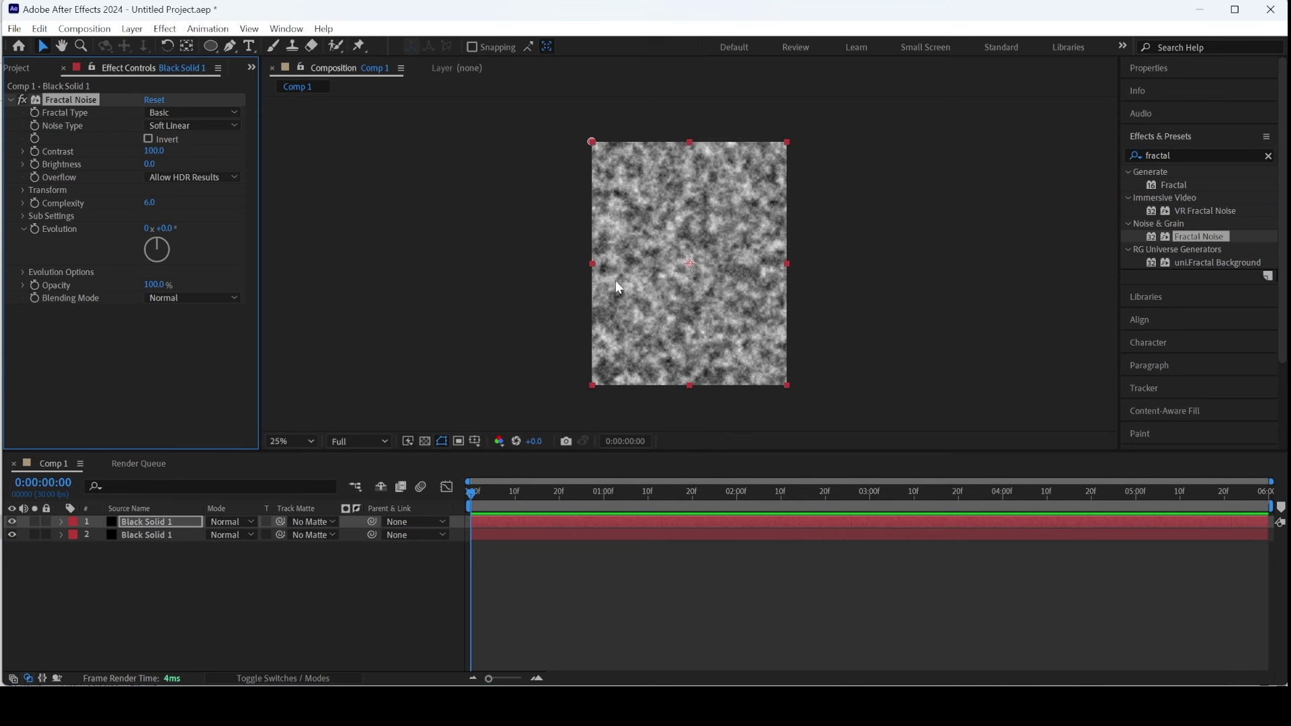
{"action": "left_click_drag", "start_coordinate": [149, 207], "coordinate": [5, 191]}
{"action": "type", "text": "1"}
{"action": "key", "text": "Return"}
{"action": "left_click", "coordinate": [167, 125]}
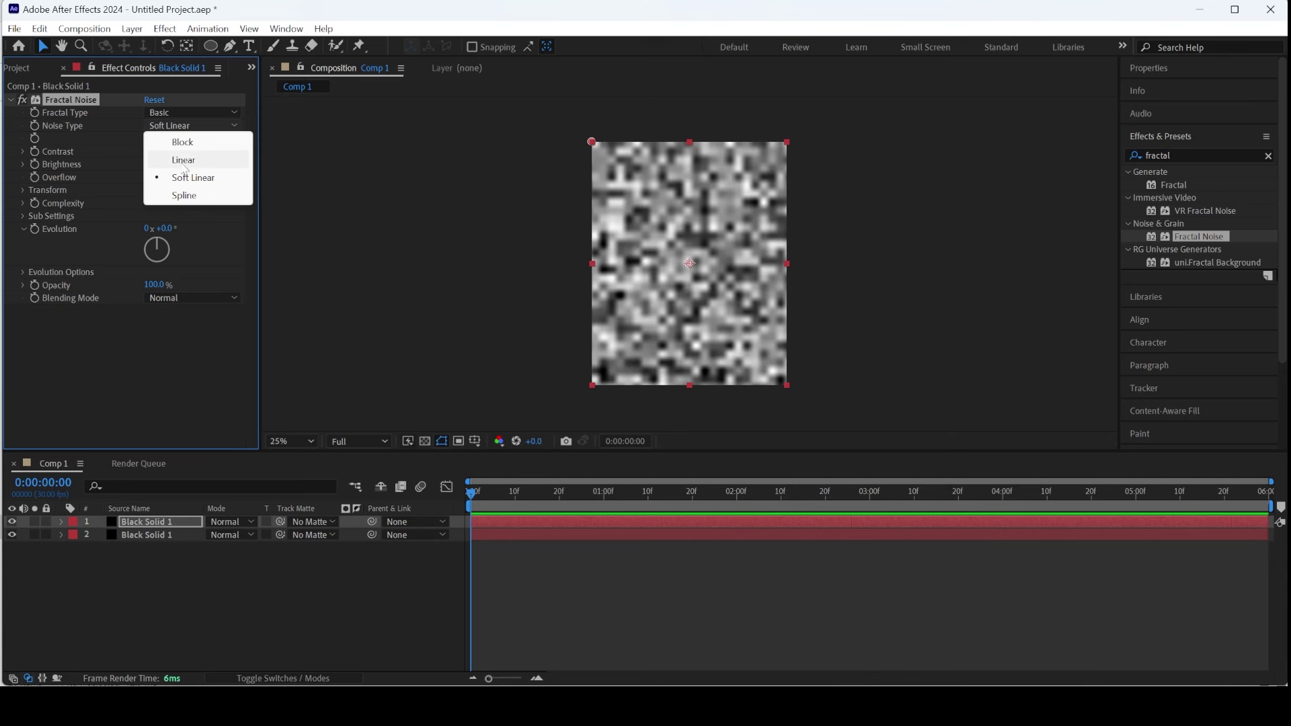
{"action": "left_click", "coordinate": [187, 194]}
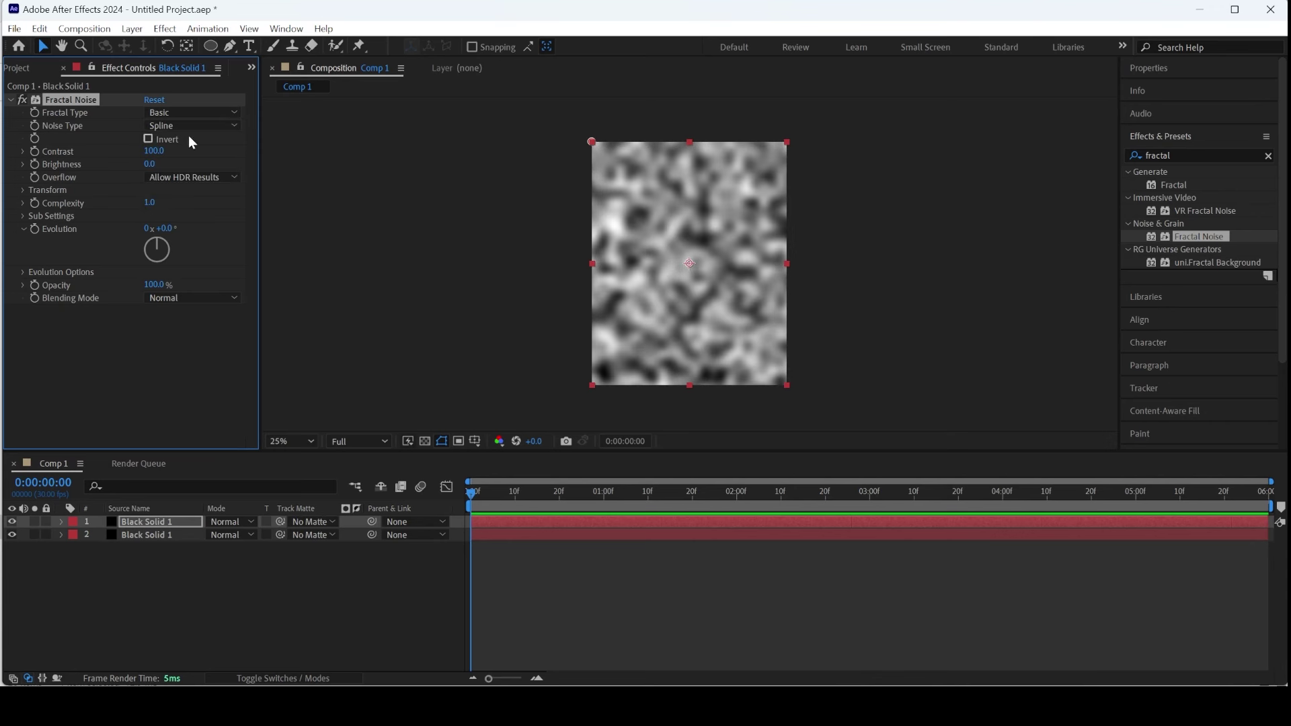
{"action": "left_click_drag", "start_coordinate": [158, 154], "coordinate": [324, 164]}
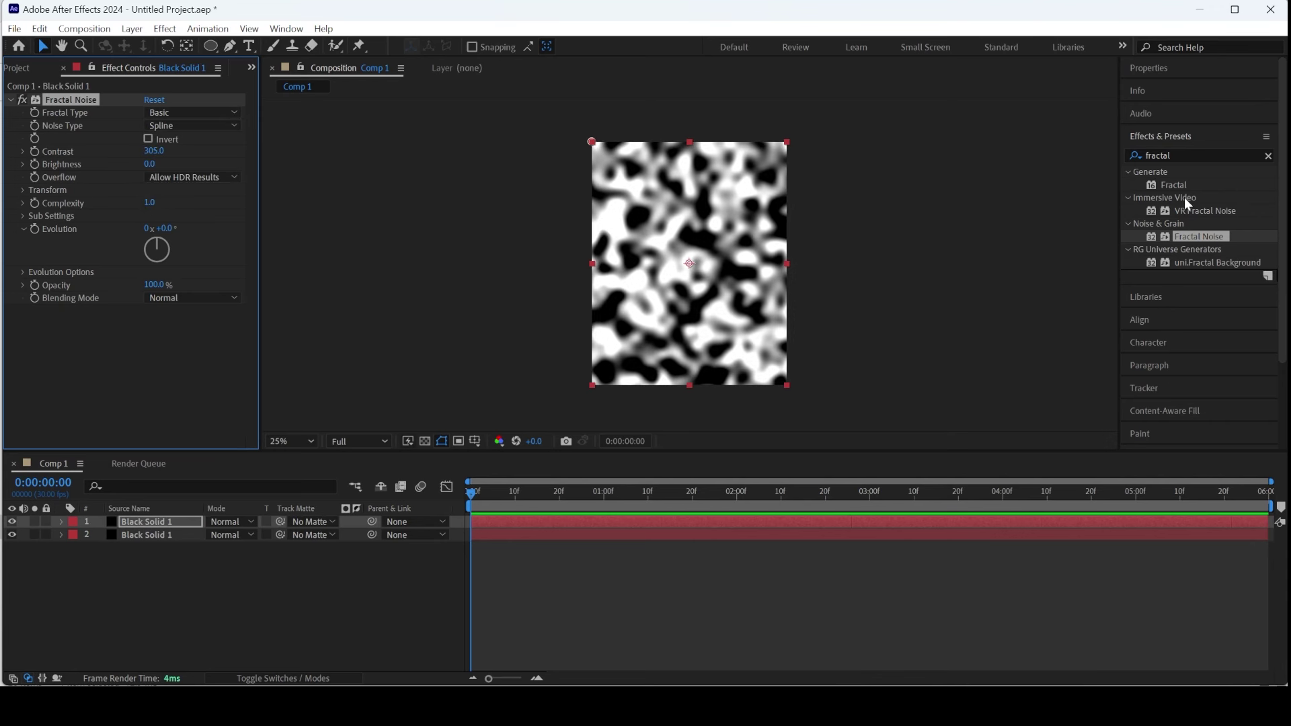
Recolour the noise layer into rainbow colours with Colorama
{"action": "left_click", "coordinate": [1197, 157]}
{"action": "type", "text": "colorama"}
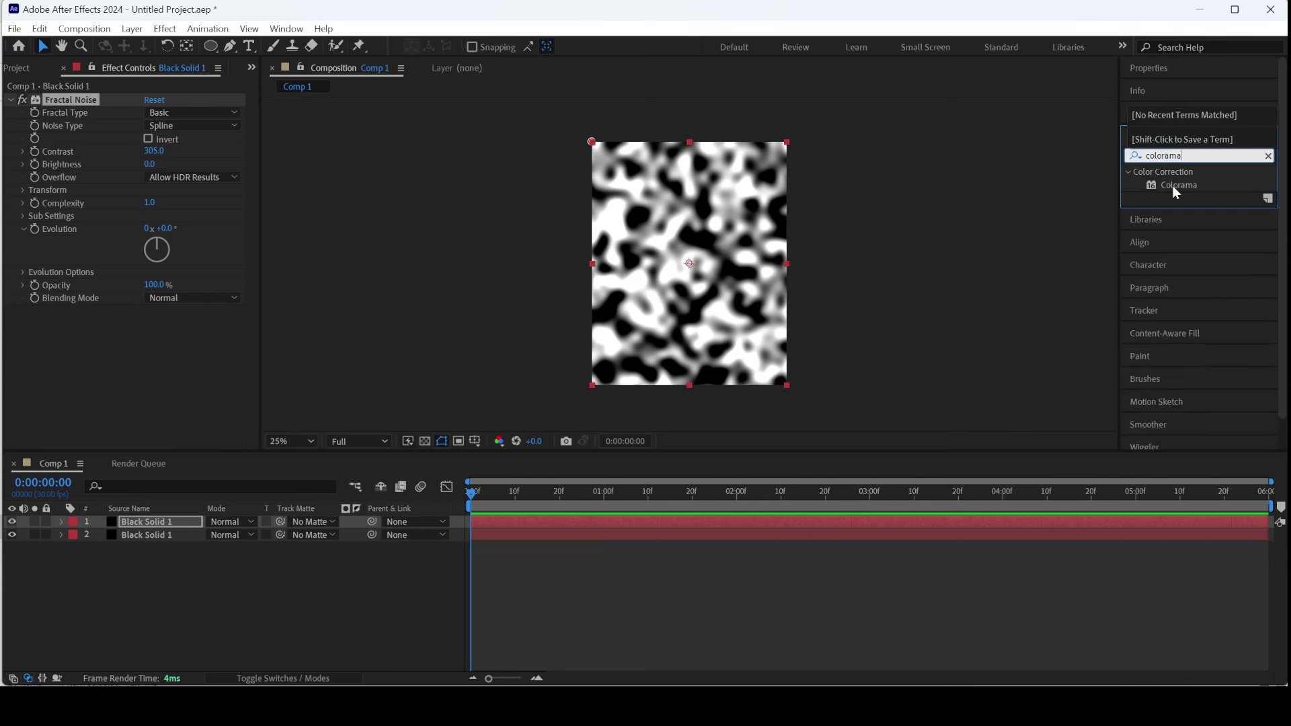
{"action": "double_click", "coordinate": [1173, 186]}
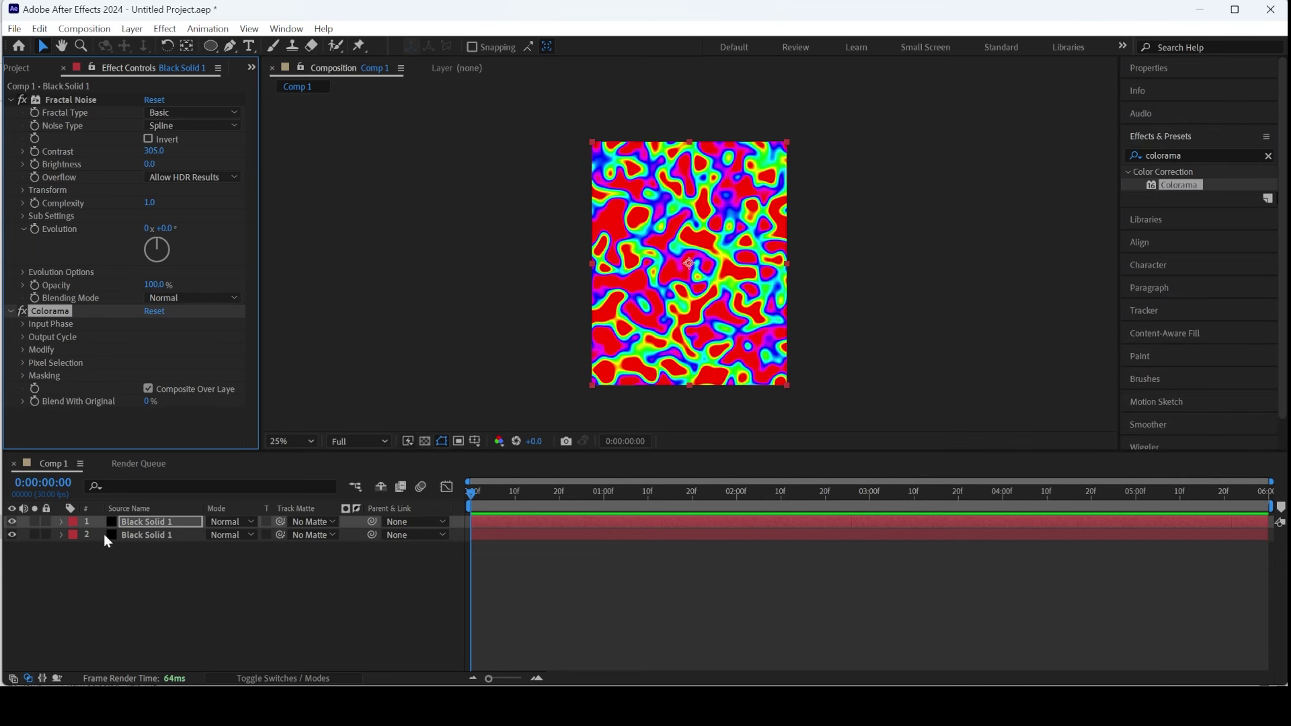
{"action": "left_click", "coordinate": [149, 519]}
{"action": "left_click_drag", "start_coordinate": [205, 45], "coordinate": [256, 78]}
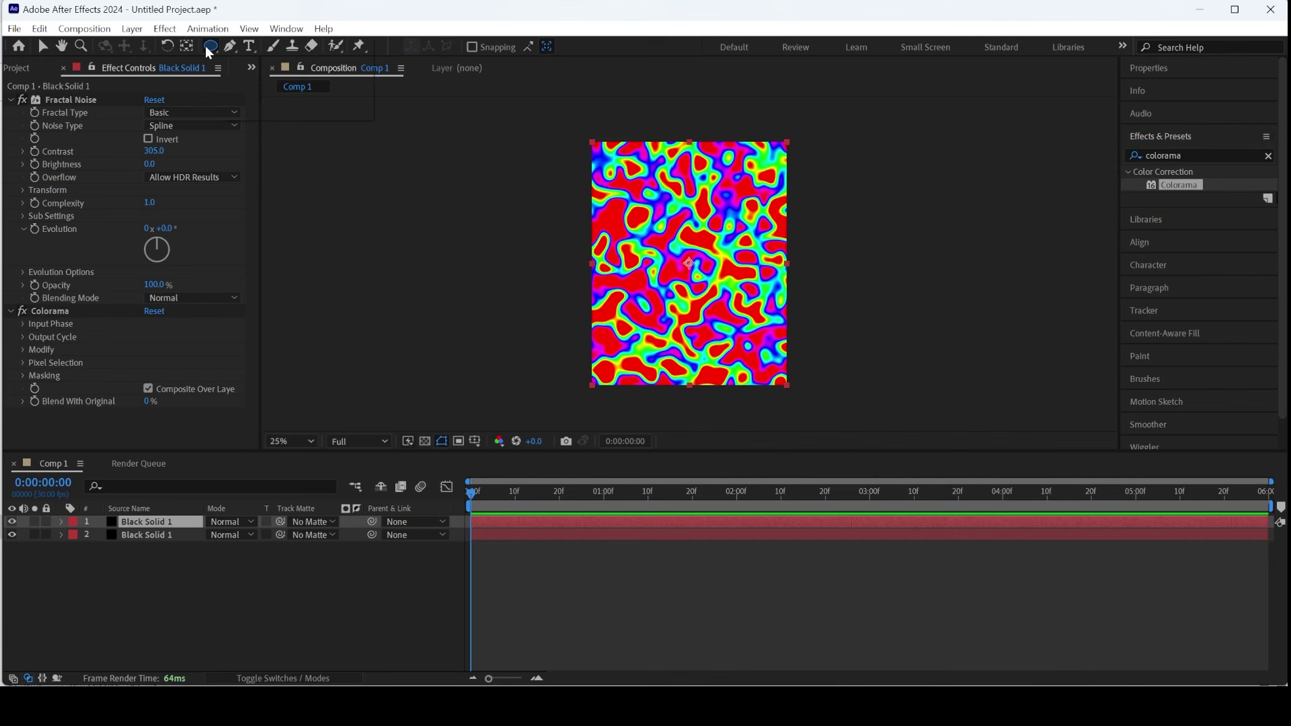
Mask the noise layer into a centred circle and keyframe its Fractal Noise Evolution
{"action": "left_click", "coordinate": [257, 77]}
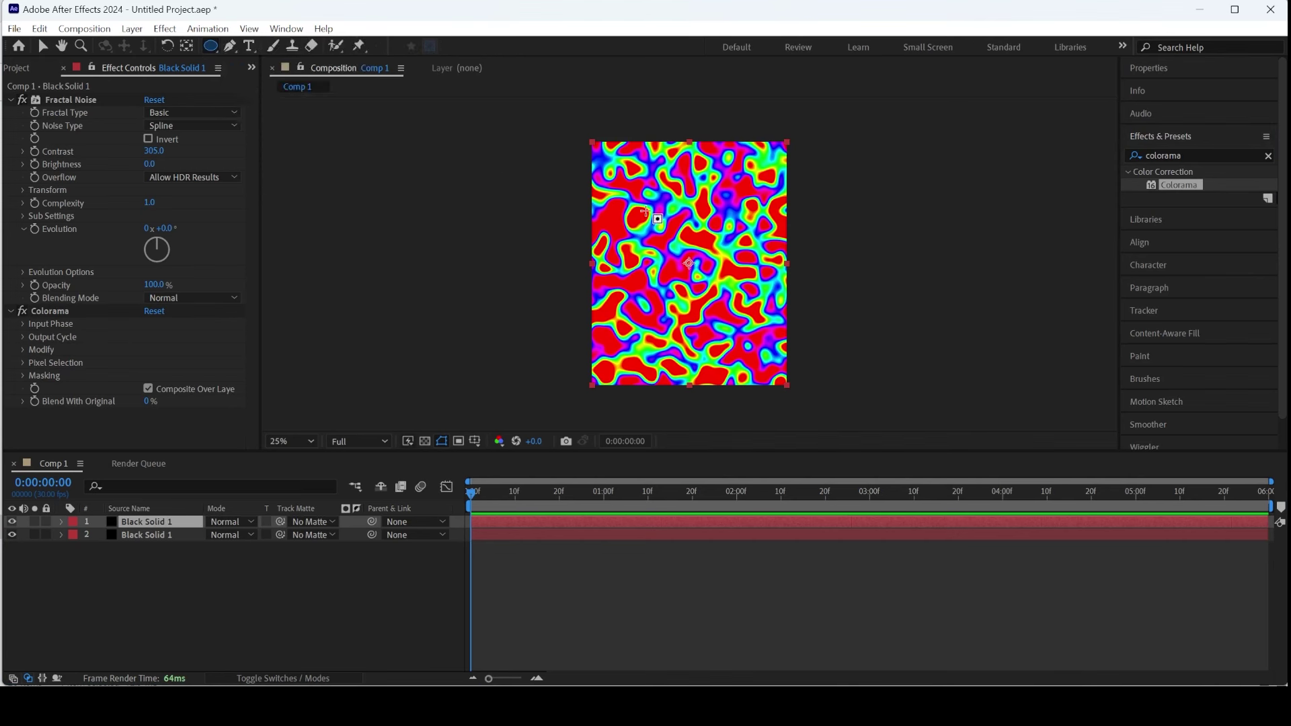
{"action": "left_click_drag", "start_coordinate": [639, 233], "coordinate": [730, 324]}
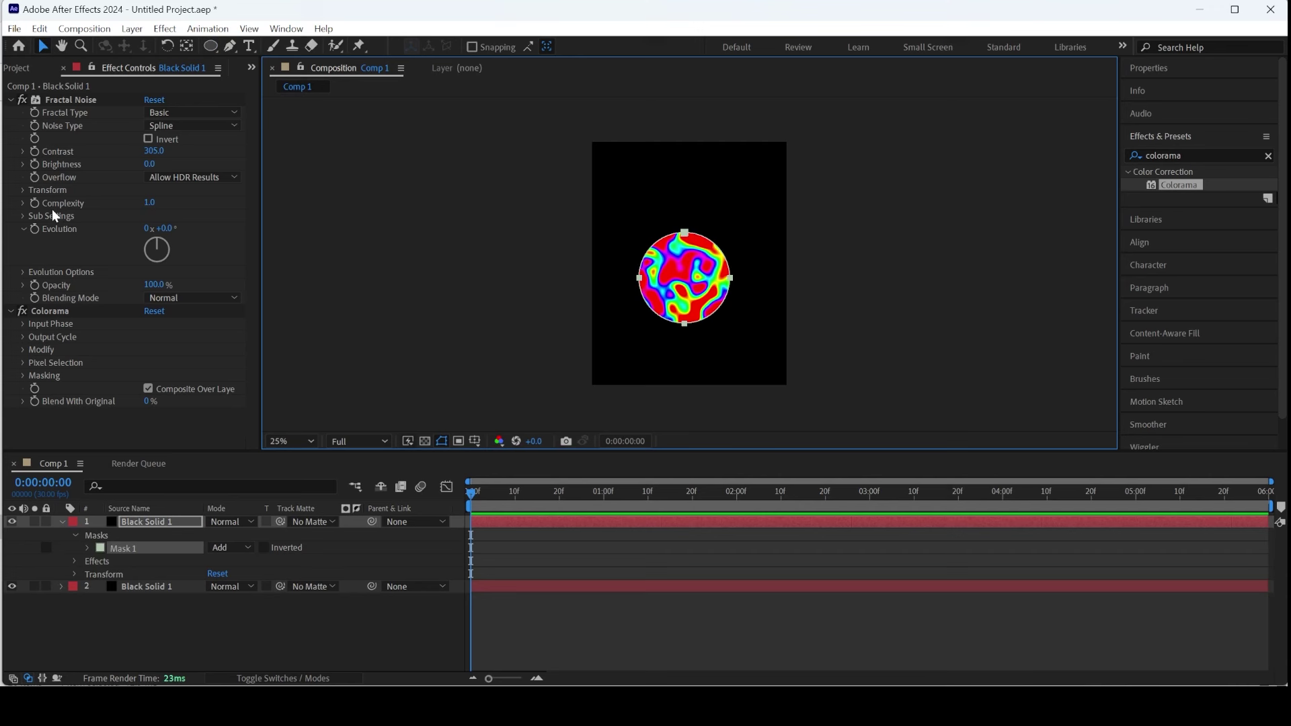
{"action": "left_click", "coordinate": [37, 232]}
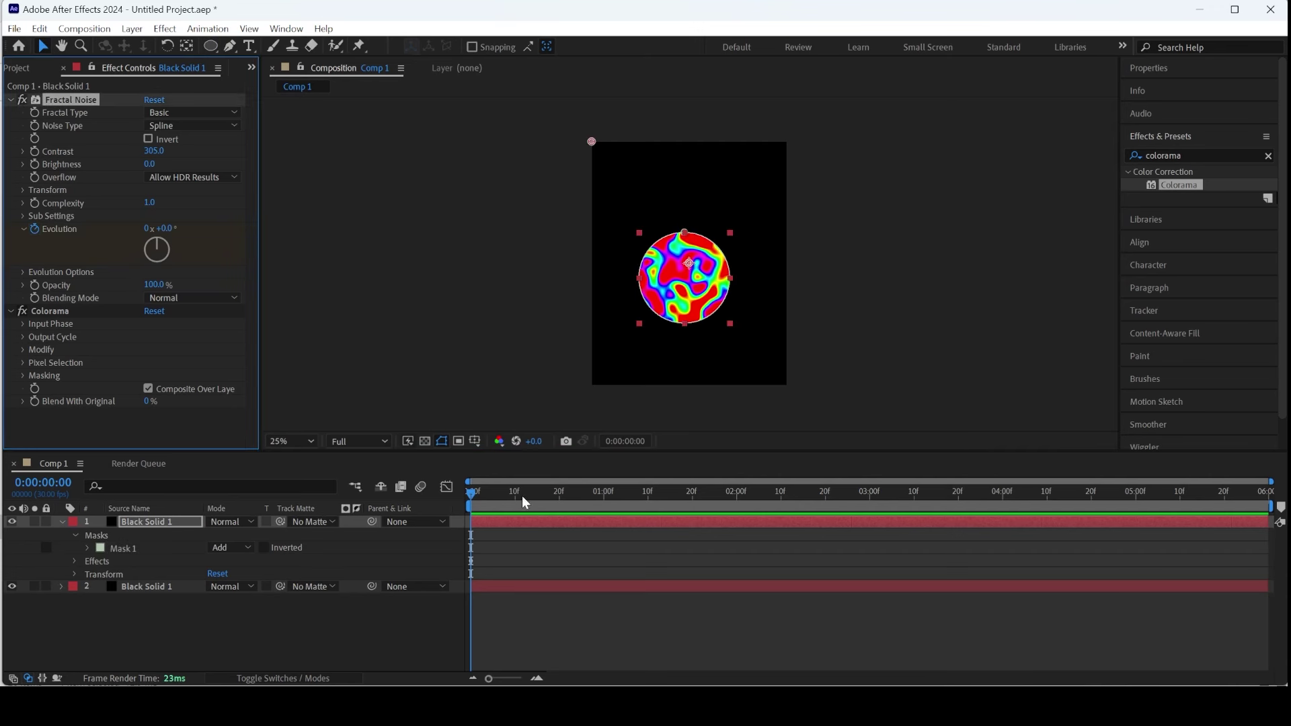
{"action": "left_click_drag", "start_coordinate": [522, 502], "coordinate": [1268, 543]}
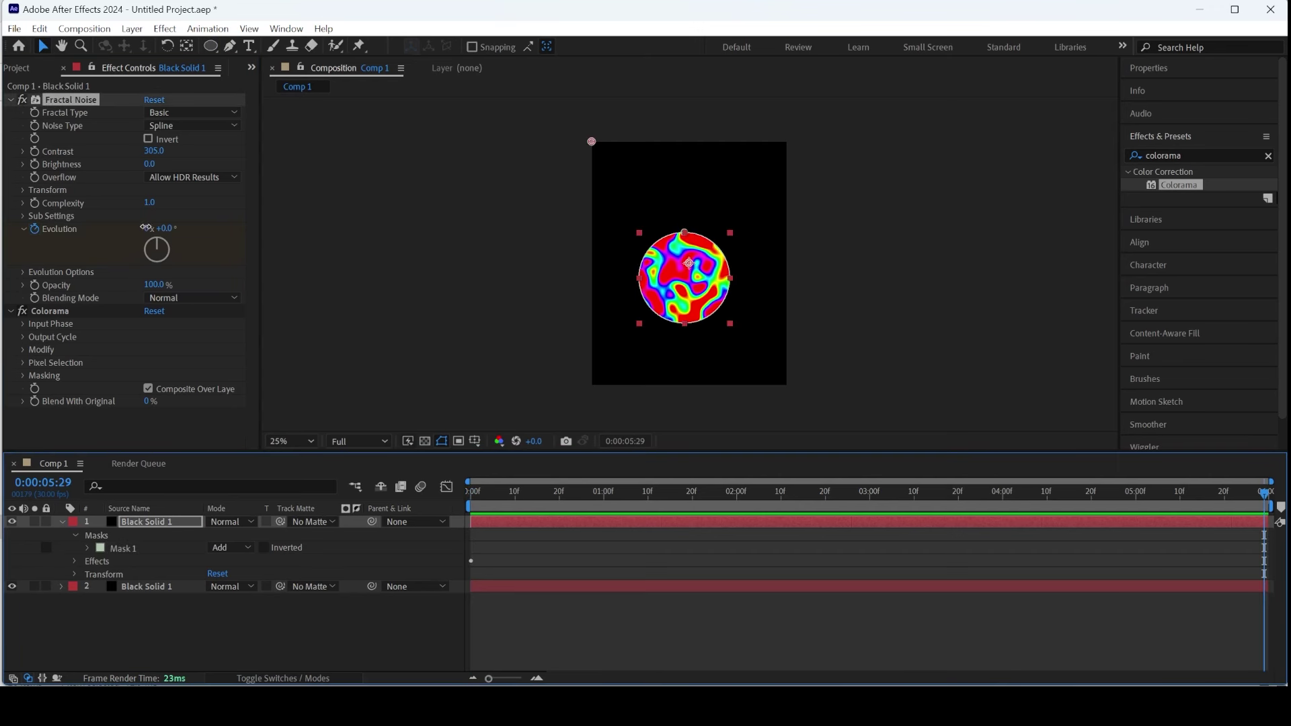
{"action": "left_click", "coordinate": [146, 228]}
Preview the noise animation, then move the circle to the frame's top-left corner
{"action": "key", "text": "space"}
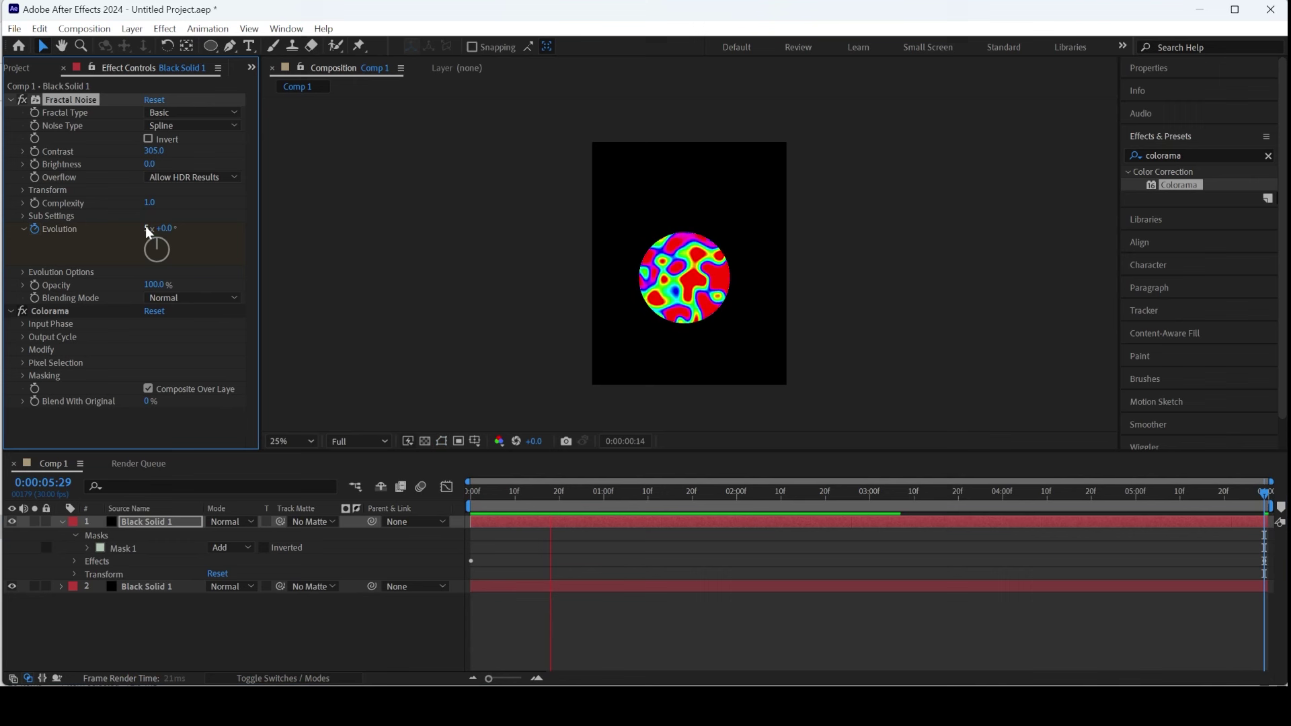
{"action": "left_click_drag", "start_coordinate": [523, 496], "coordinate": [396, 502]}
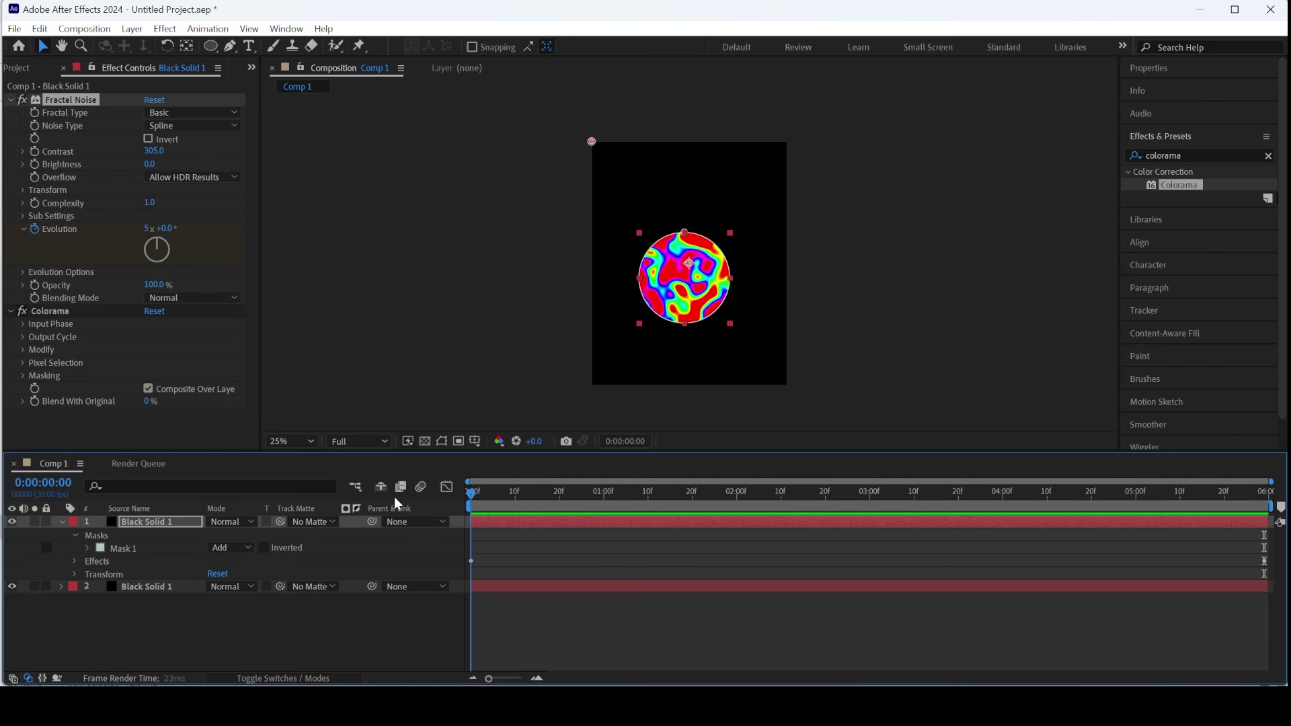
{"action": "mouse_move", "coordinate": [686, 293]}
{"action": "left_mouse_down"}
{"action": "mouse_move", "coordinate": [670, 217]}
{"action": "mouse_move", "coordinate": [697, 251]}
{"action": "mouse_move", "coordinate": [596, 148]}
{"action": "left_mouse_up"}
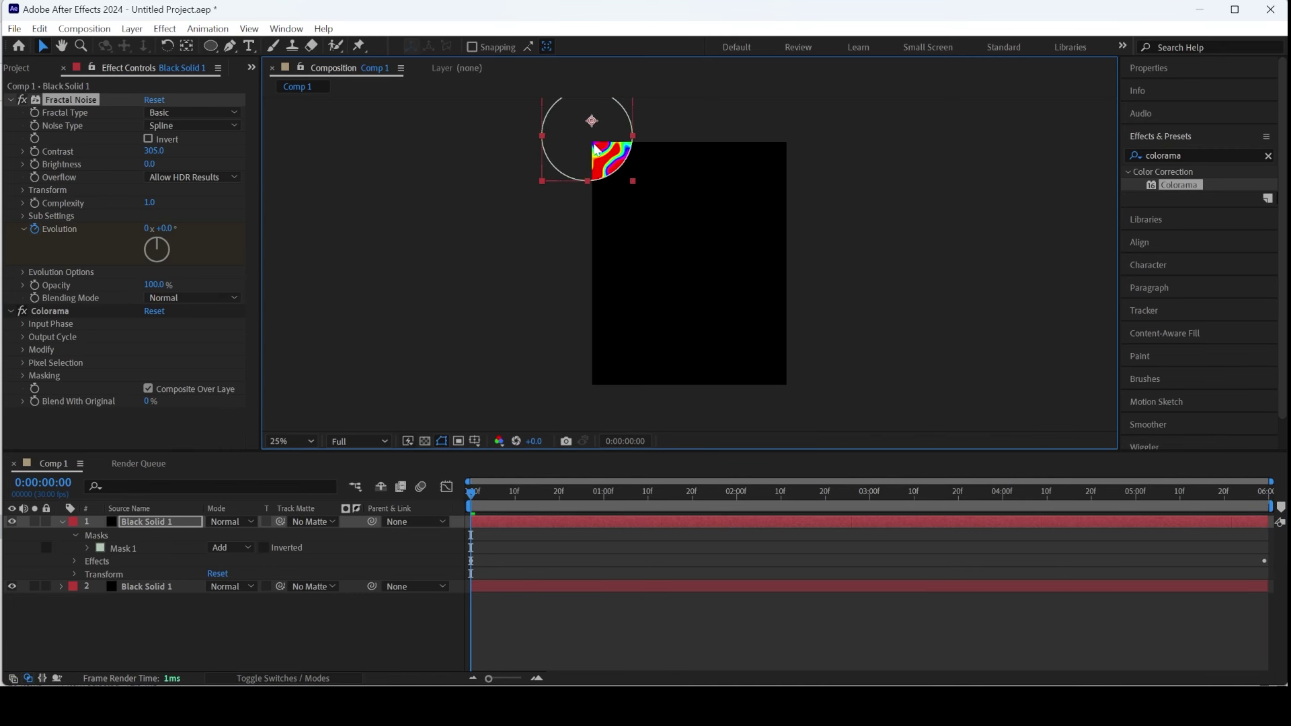
Keyframe the circle's Position so it ends at the lower right on the last frame
{"action": "left_click", "coordinate": [174, 508]}
{"action": "key", "text": "Return"}
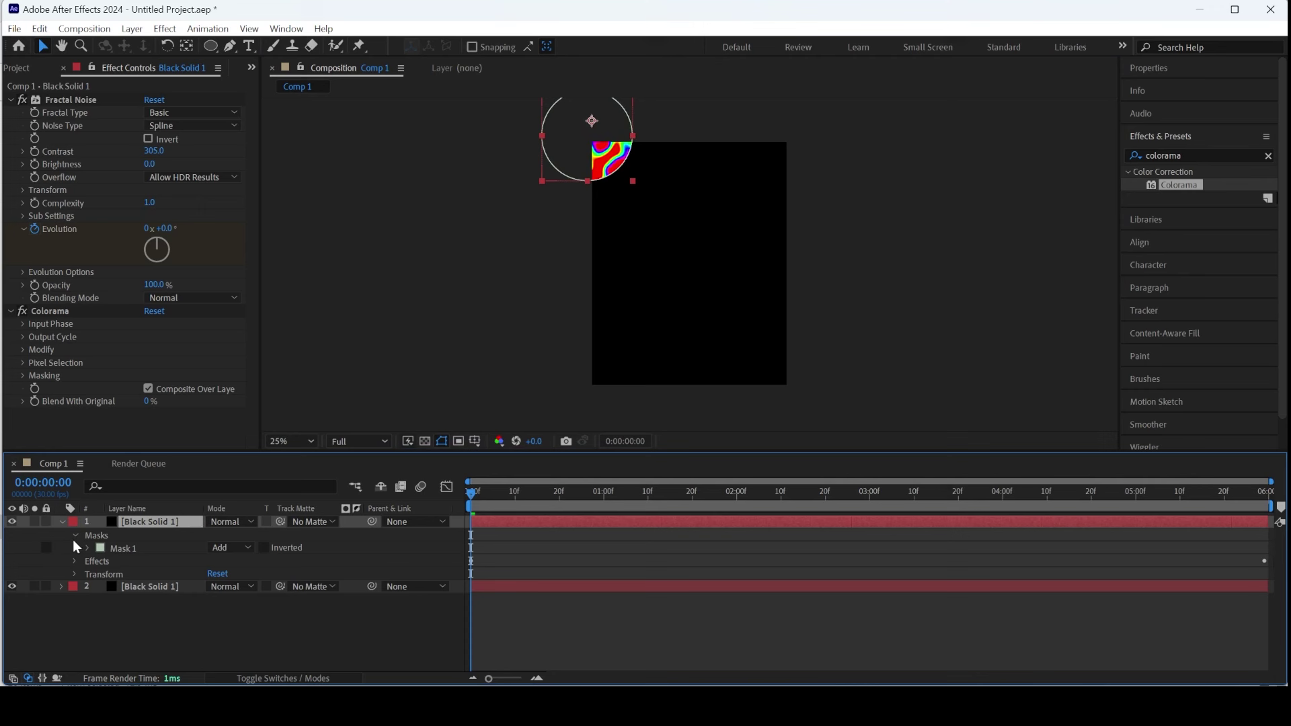
{"action": "key", "text": "p"}
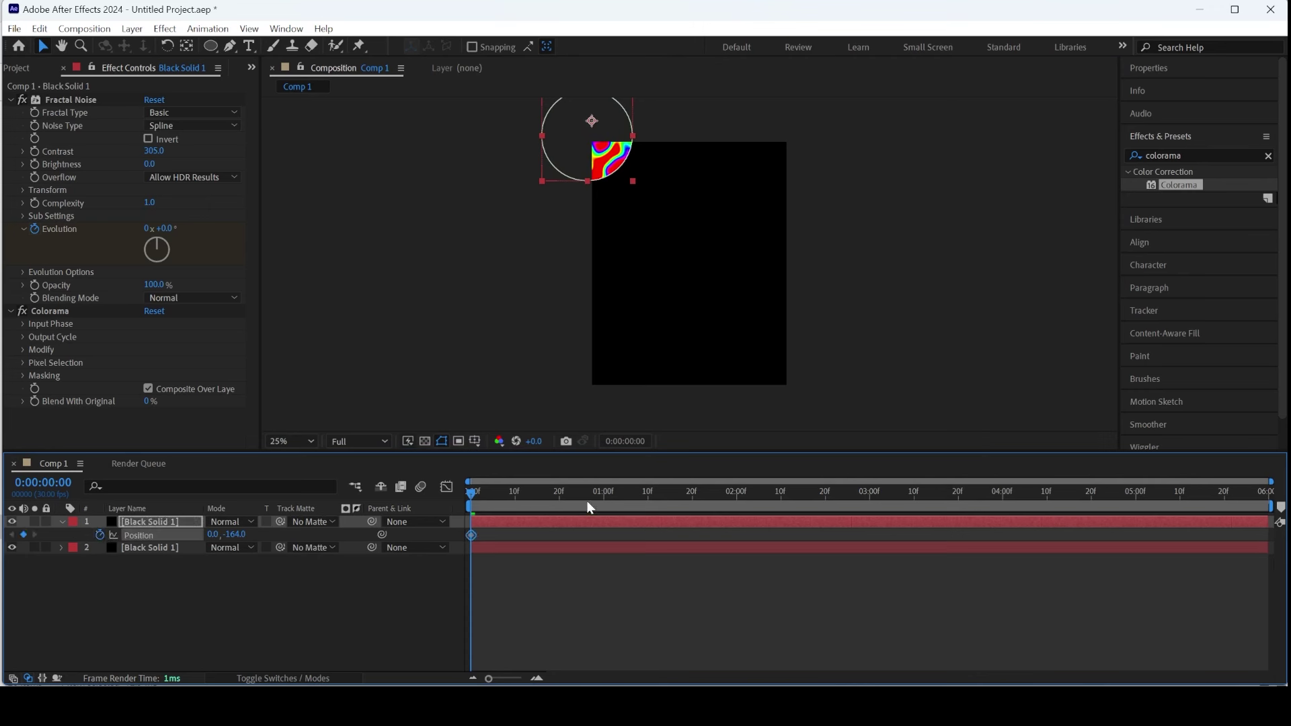
{"action": "left_click_drag", "start_coordinate": [586, 502], "coordinate": [1265, 500]}
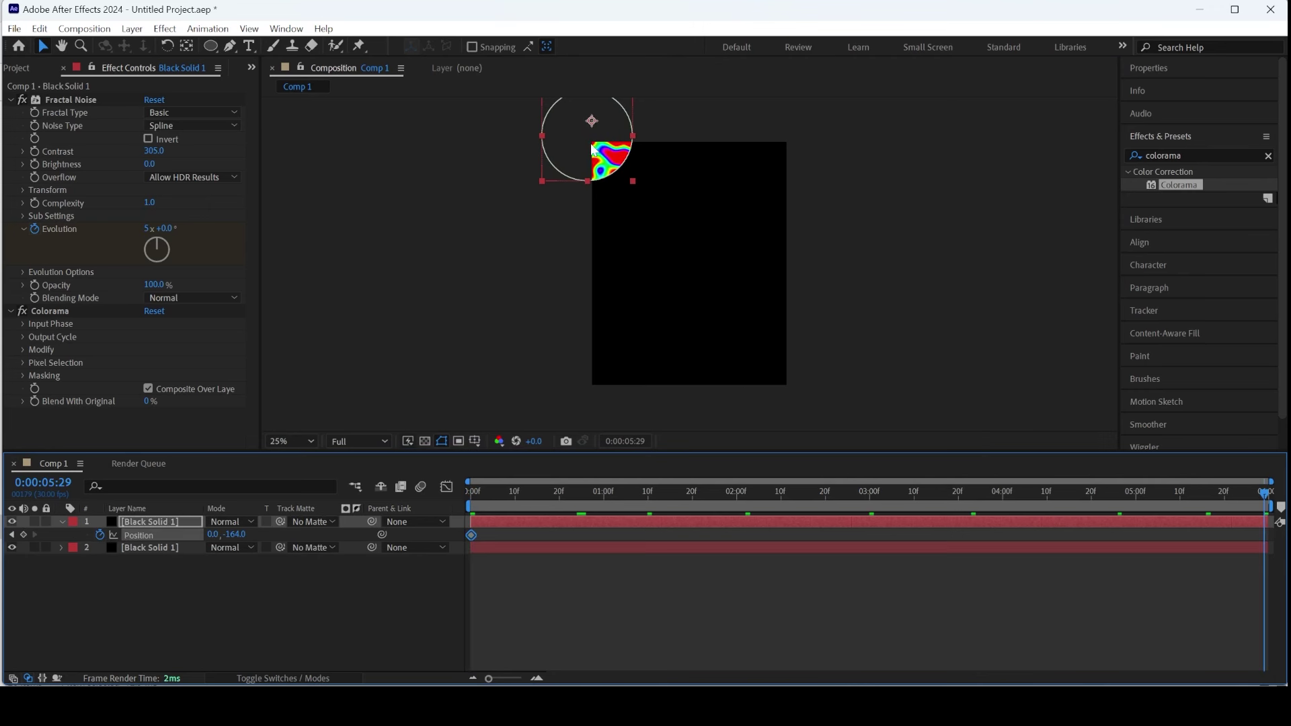
{"action": "mouse_move", "coordinate": [592, 149]}
{"action": "left_mouse_down"}
{"action": "mouse_move", "coordinate": [617, 314]}
{"action": "mouse_move", "coordinate": [734, 281]}
{"action": "mouse_move", "coordinate": [748, 335]}
{"action": "mouse_move", "coordinate": [930, 387]}
{"action": "mouse_move", "coordinate": [919, 376]}
{"action": "mouse_move", "coordinate": [754, 382]}
{"action": "mouse_move", "coordinate": [786, 394]}
{"action": "left_mouse_up"}
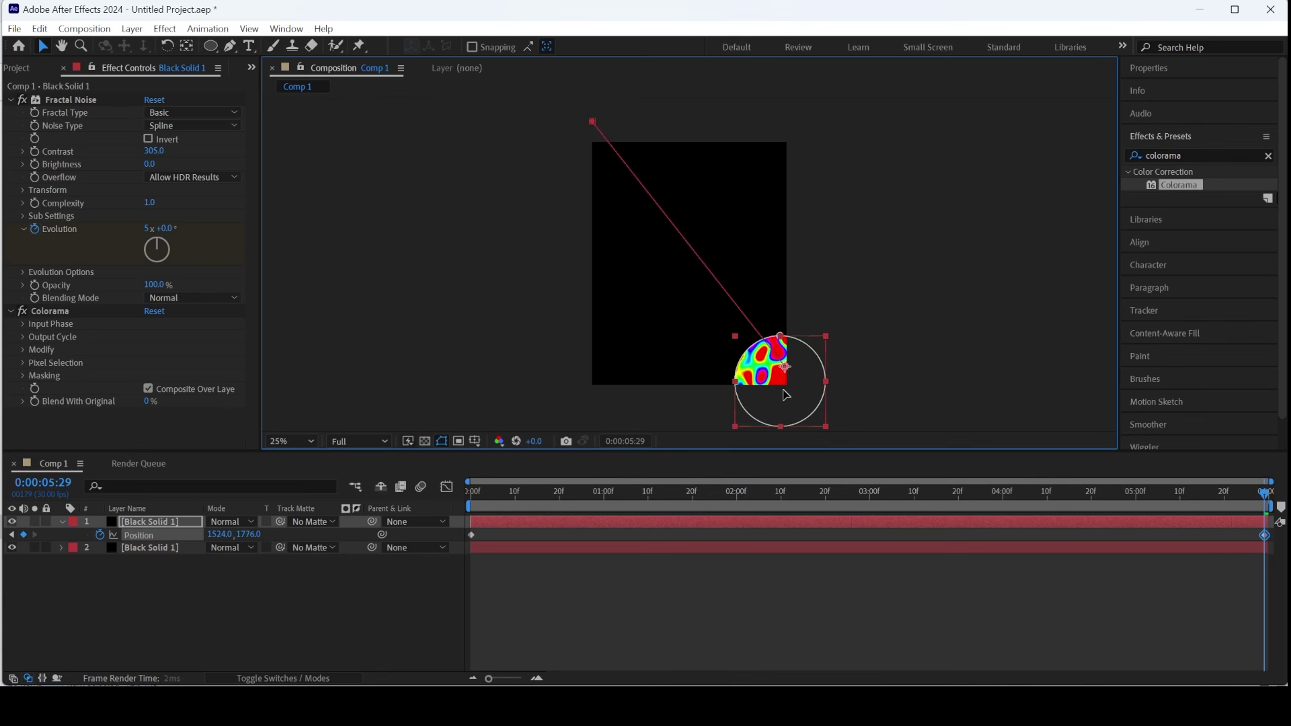
Curve the motion path into an S-shape using Bezier handles, then preview it
{"action": "left_click", "coordinate": [229, 46]}
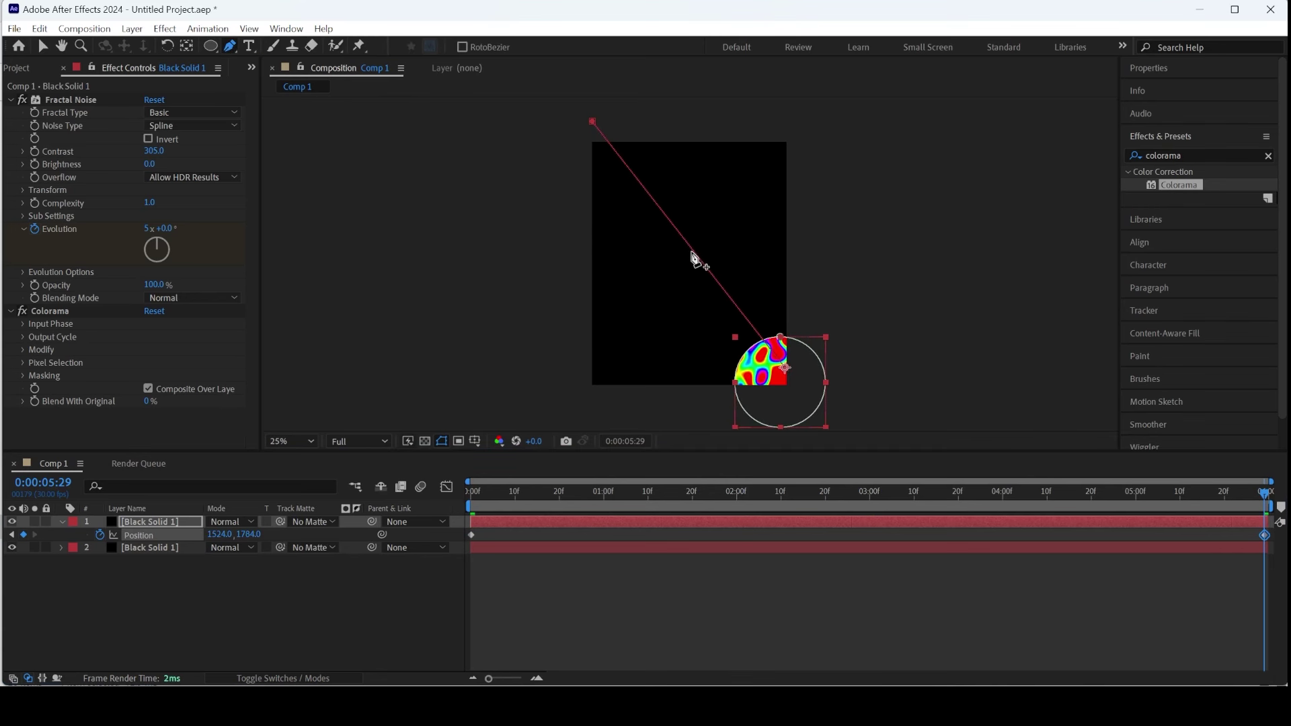
{"action": "mouse_move", "coordinate": [692, 250]}
{"action": "left_mouse_down"}
{"action": "mouse_move", "coordinate": [680, 269]}
{"action": "mouse_move", "coordinate": [700, 305]}
{"action": "left_mouse_up"}
{"action": "mouse_move", "coordinate": [692, 252]}
{"action": "left_mouse_down"}
{"action": "mouse_move", "coordinate": [660, 276]}
{"action": "mouse_move", "coordinate": [637, 344]}
{"action": "left_mouse_up"}
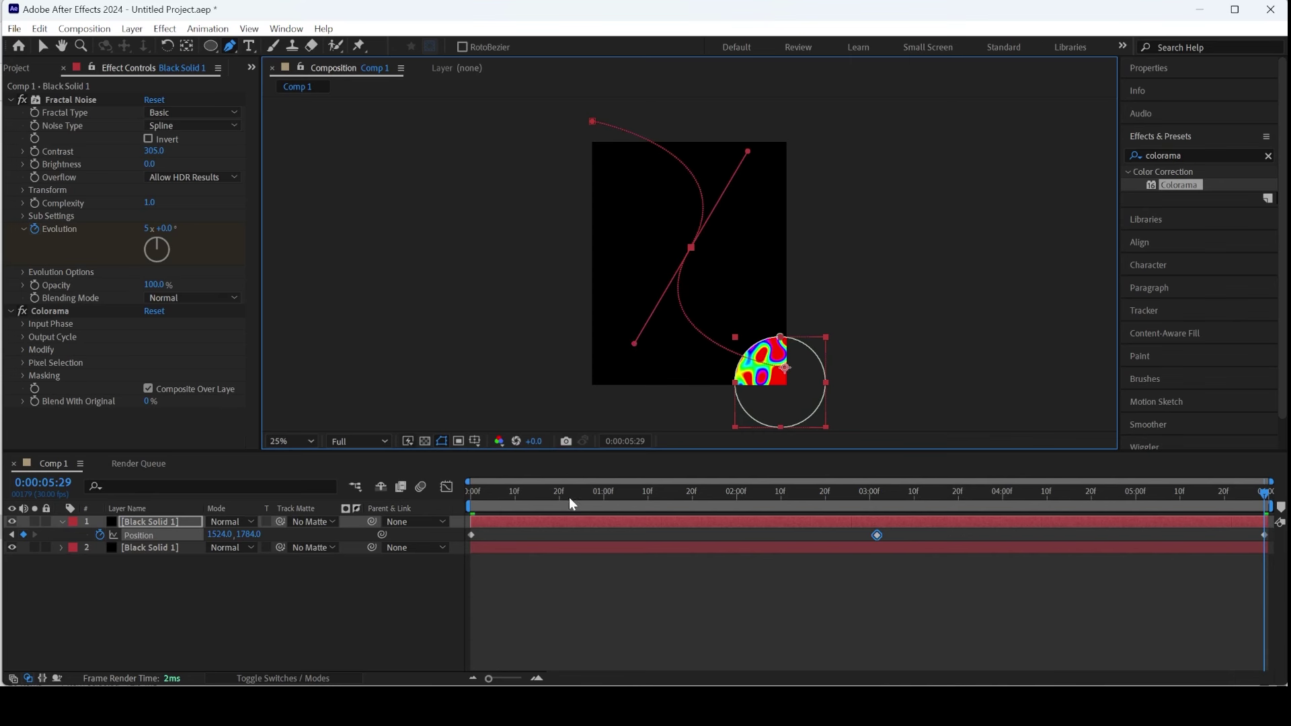
{"action": "key", "text": "space"}
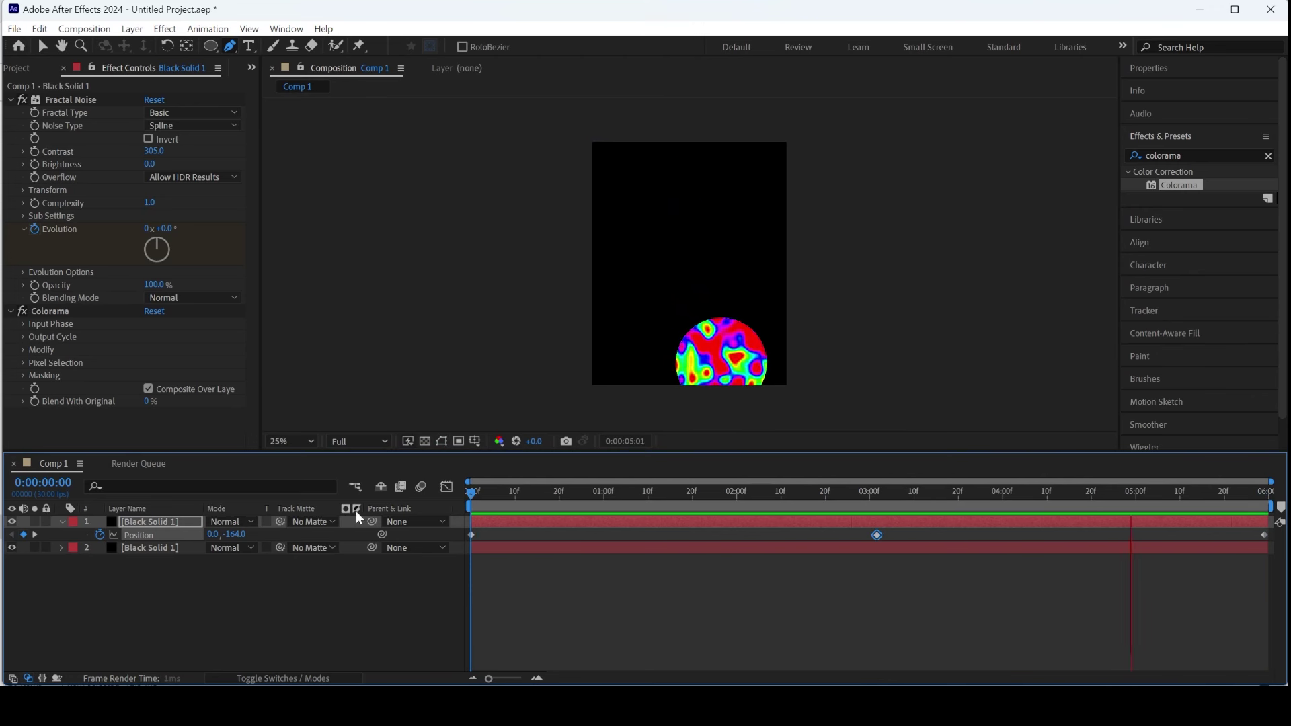
{"action": "key", "text": "space"}
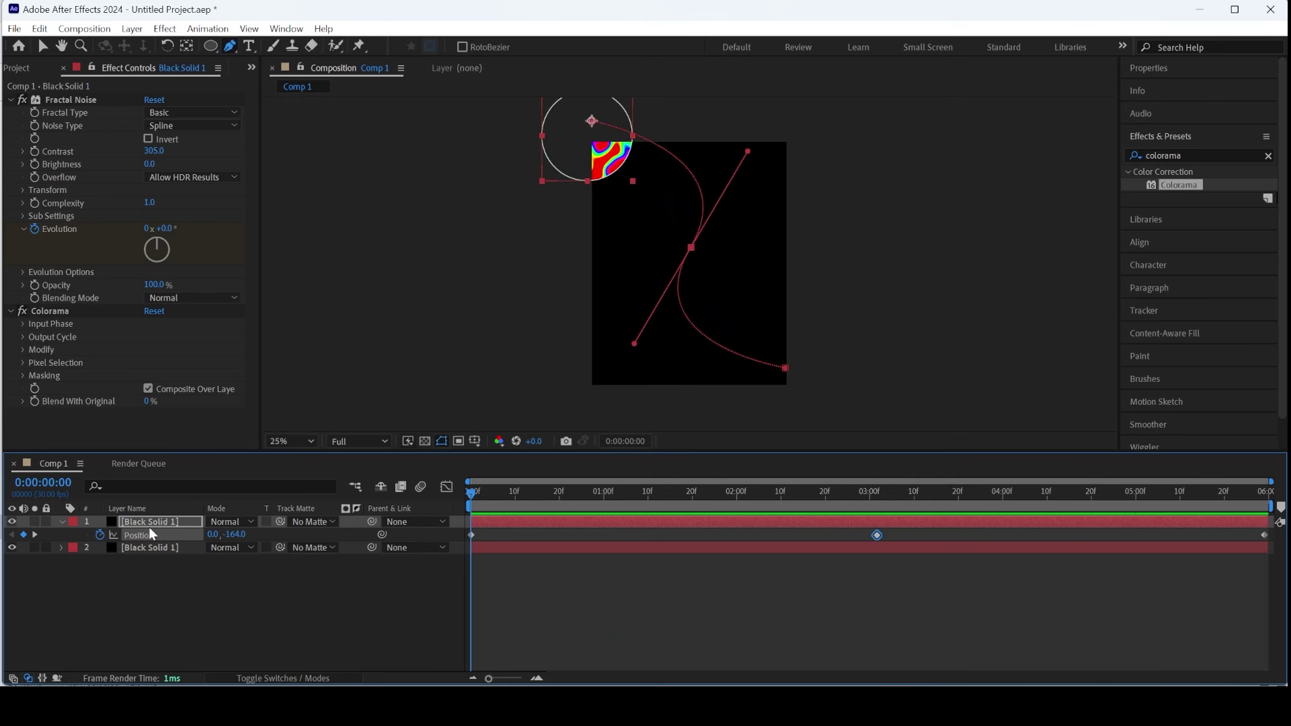
Pre-compose the circle layer into Black Solid 1 Comp 1
{"action": "right_click", "coordinate": [148, 526]}
{"action": "left_click", "coordinate": [218, 424]}
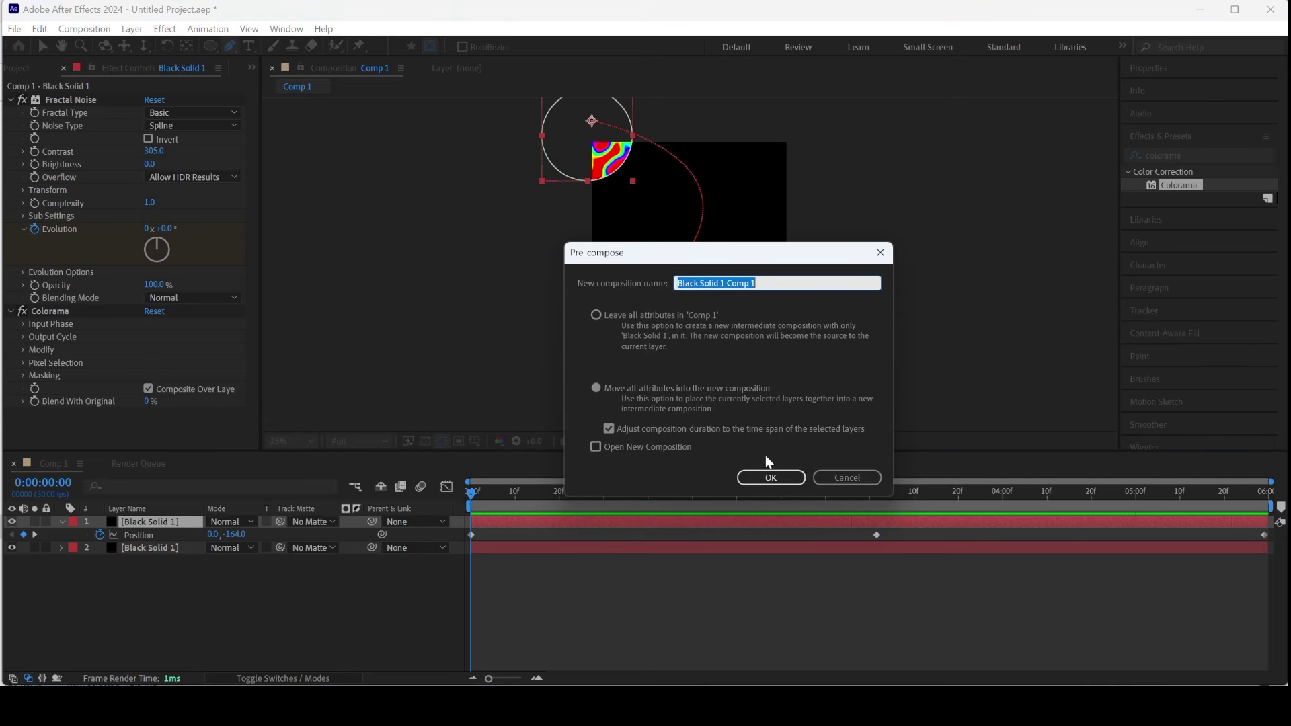
{"action": "left_click", "coordinate": [771, 478]}
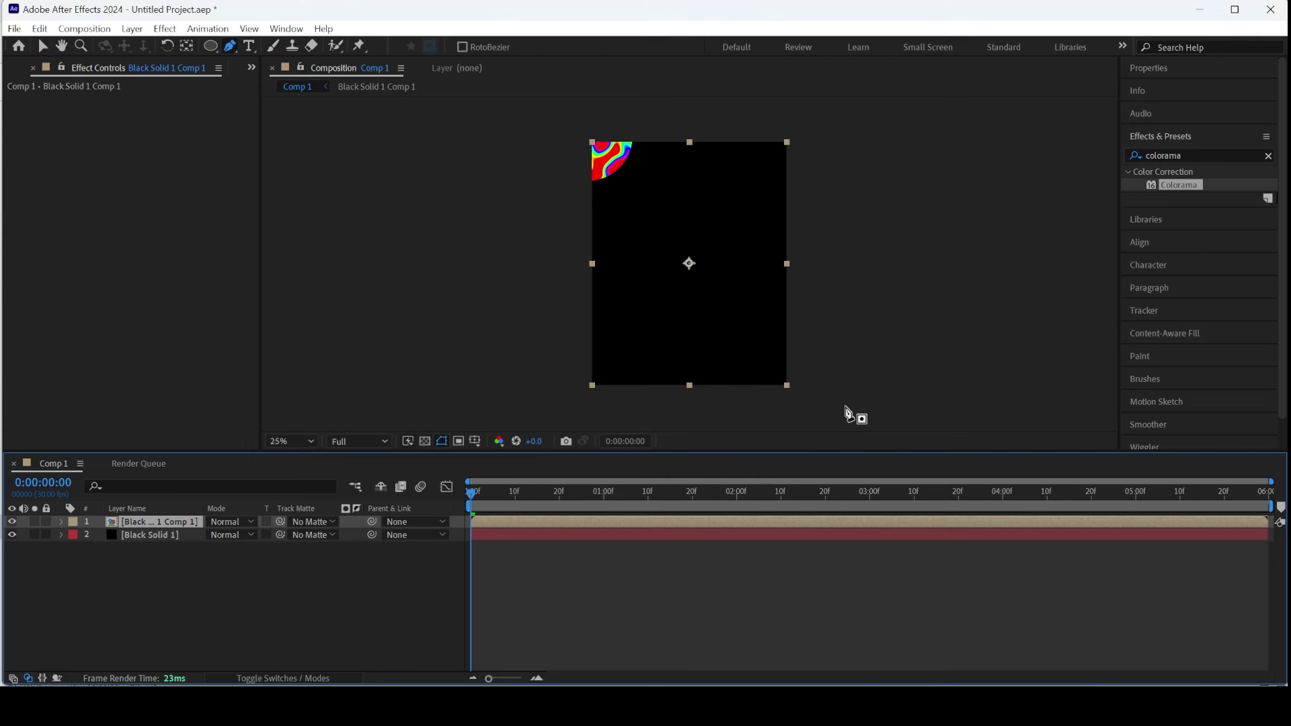
Apply Time > Echo to the pre-composed circle layer and preview the result
{"action": "left_click", "coordinate": [1192, 152]}
{"action": "type", "text": "echo"}
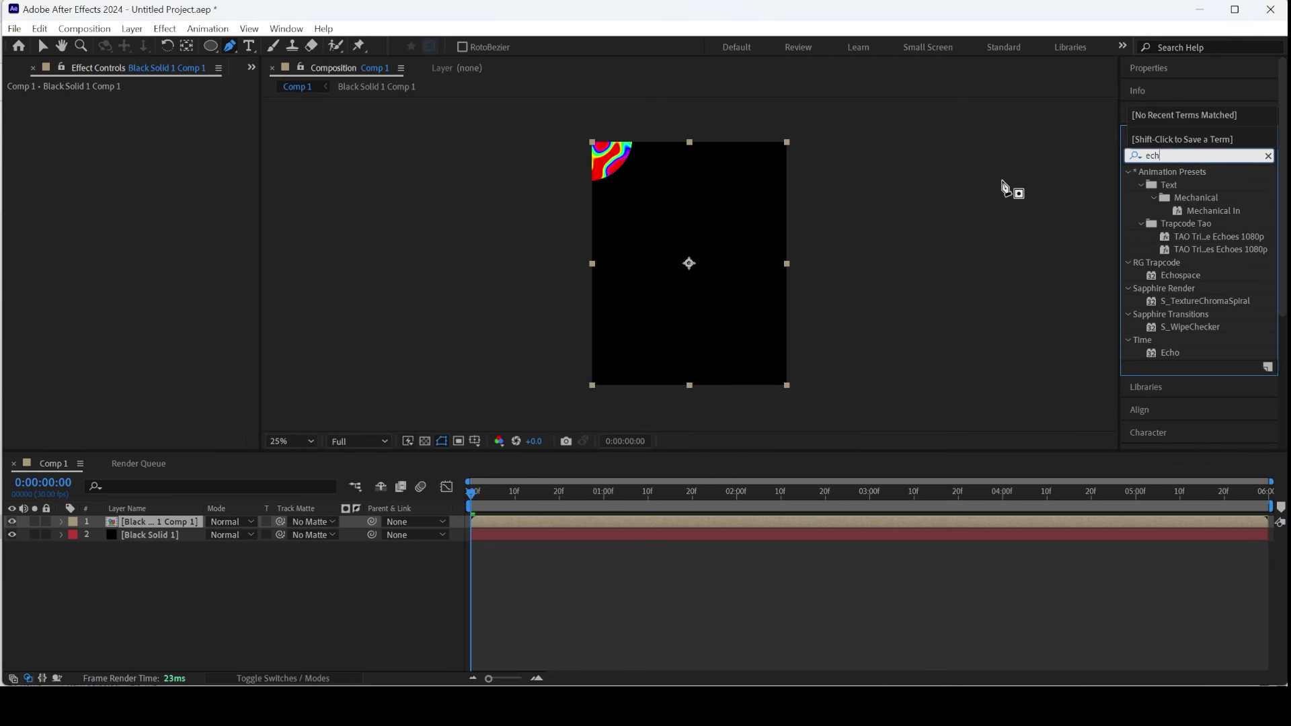
{"action": "left_click_drag", "start_coordinate": [1170, 263], "coordinate": [703, 210]}
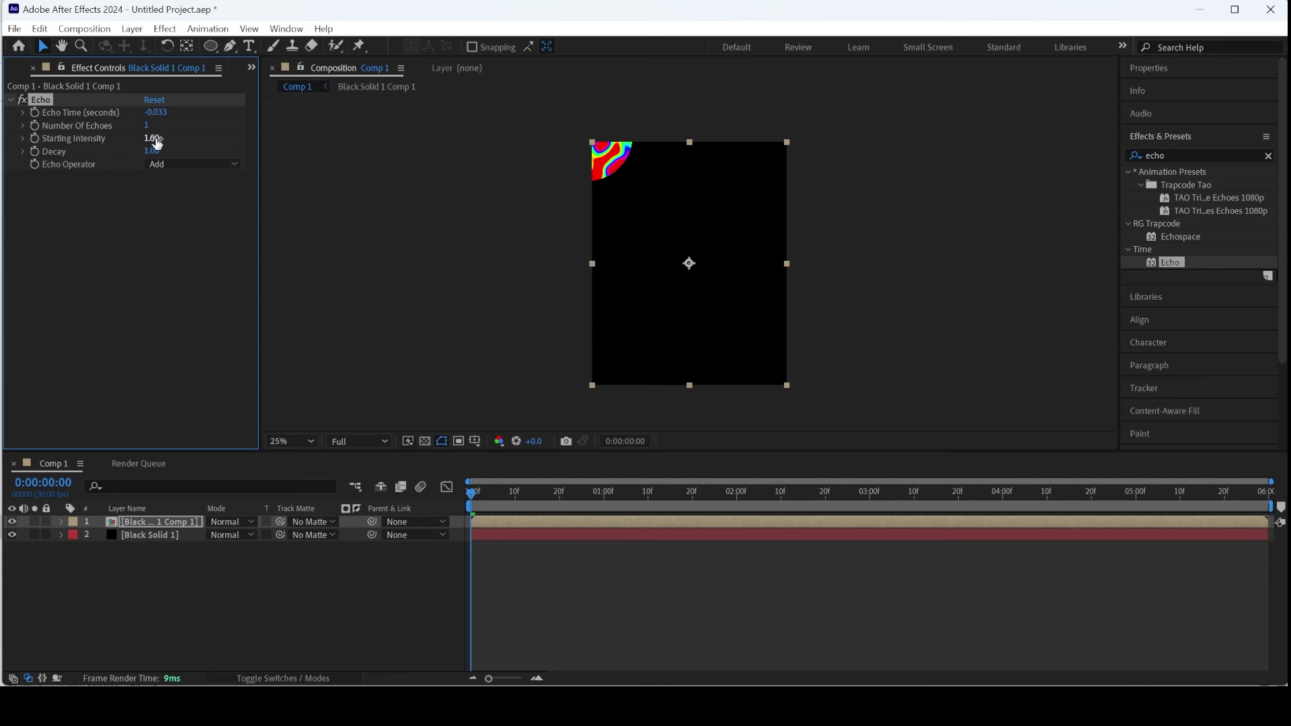
{"action": "key", "text": "Return"}
{"action": "key", "text": "space"}
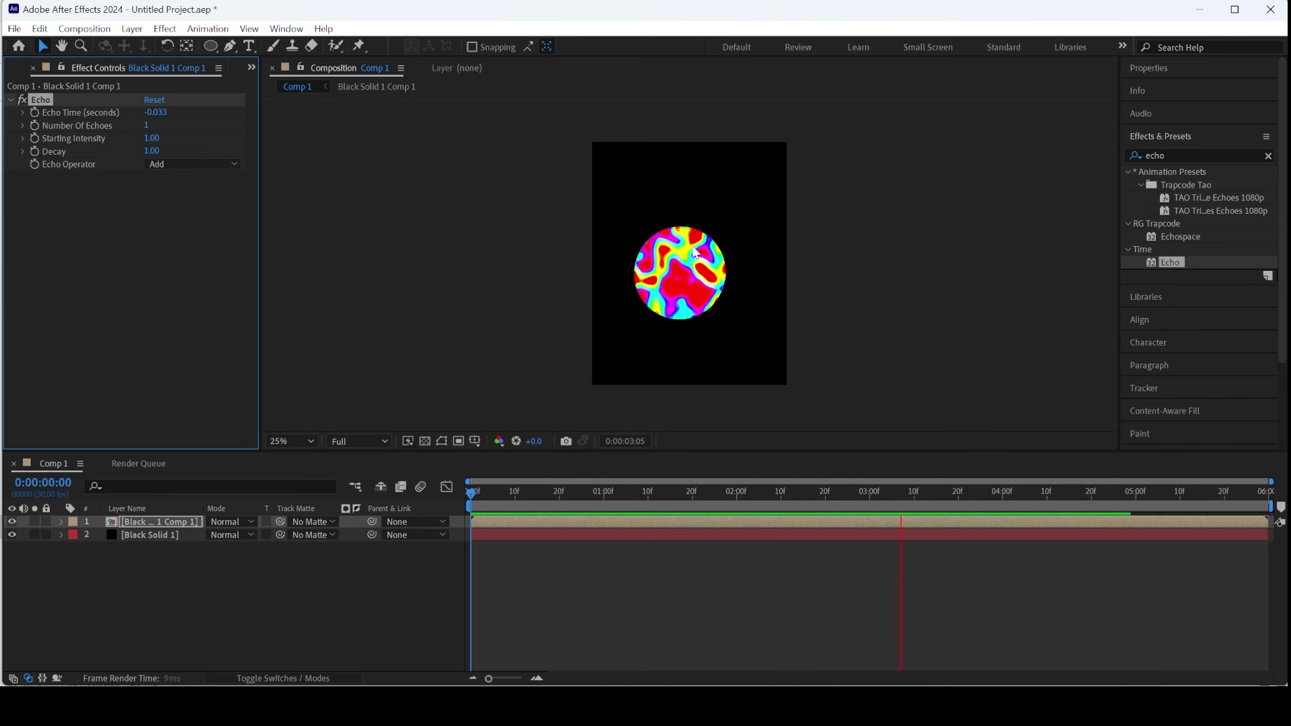
Set Echo's Number Of Echoes to 5 and preview the circle
{"action": "key", "text": "comma"}
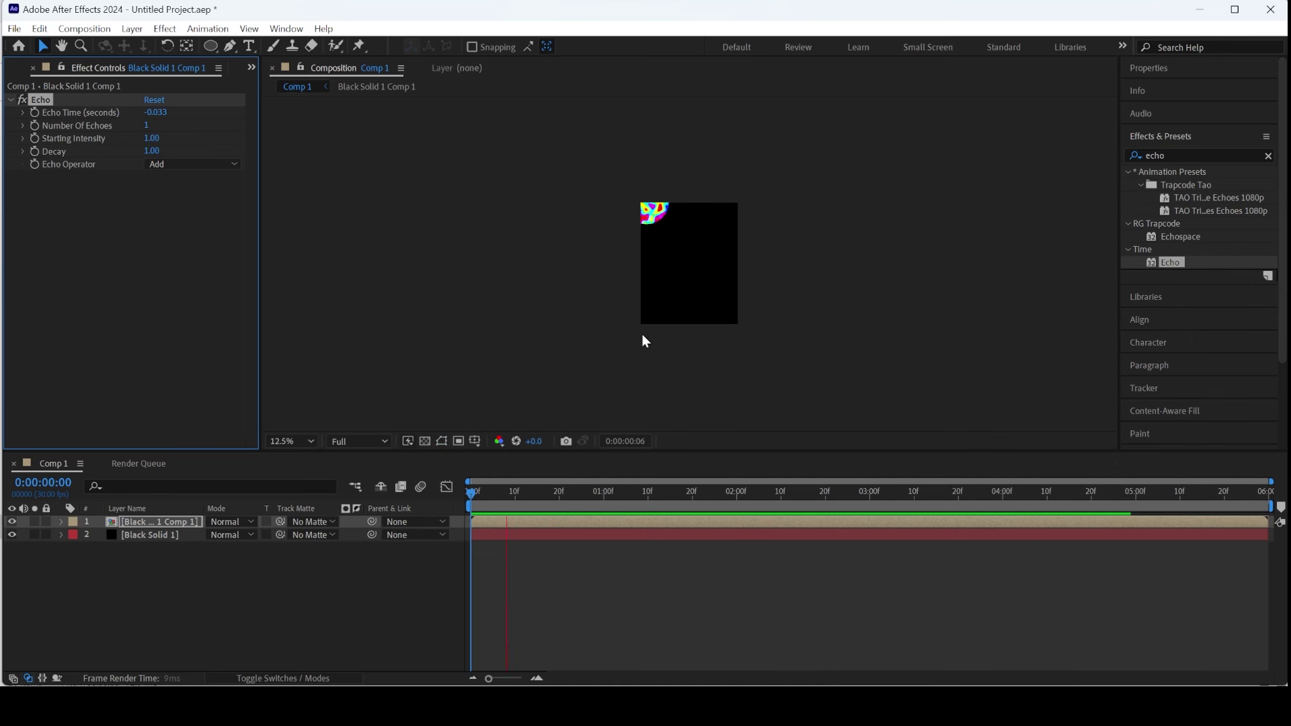
{"action": "left_click", "coordinate": [504, 482]}
{"action": "key", "text": "period"}
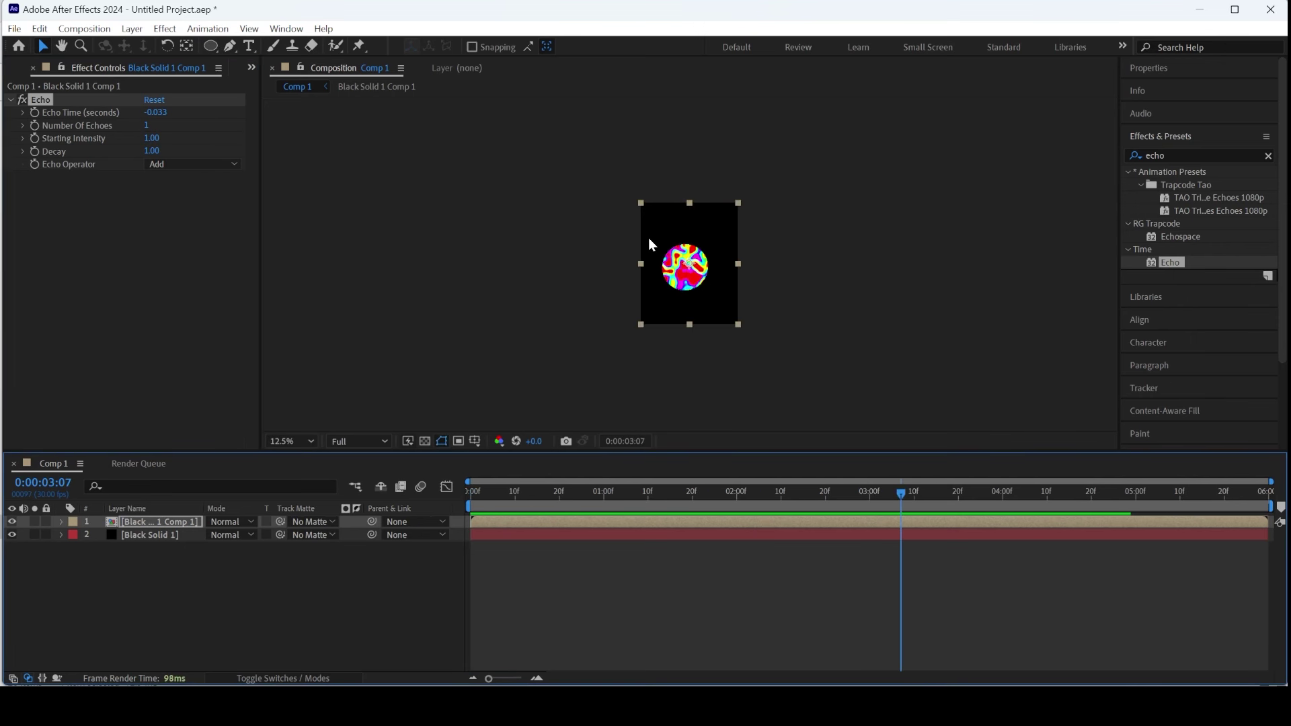
{"action": "left_click", "coordinate": [145, 126]}
{"action": "type", "text": "5"}
{"action": "key", "text": "Return"}
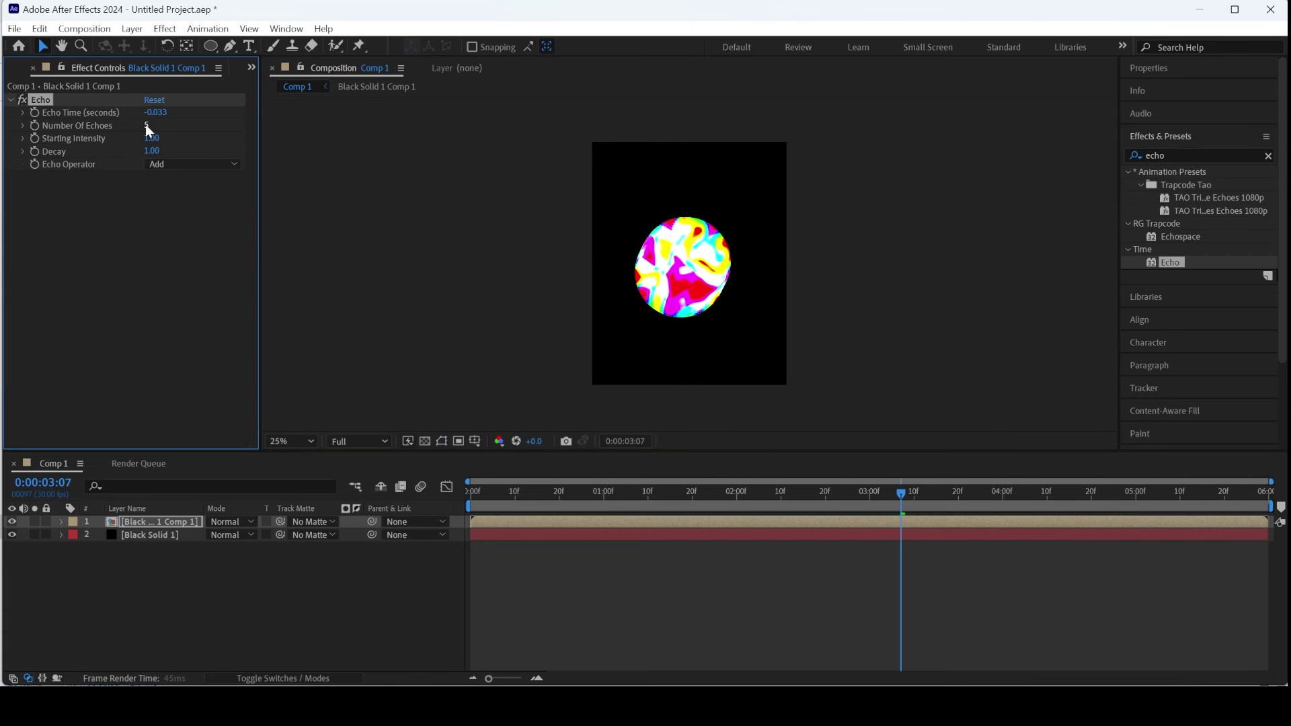
{"action": "key", "text": "space"}
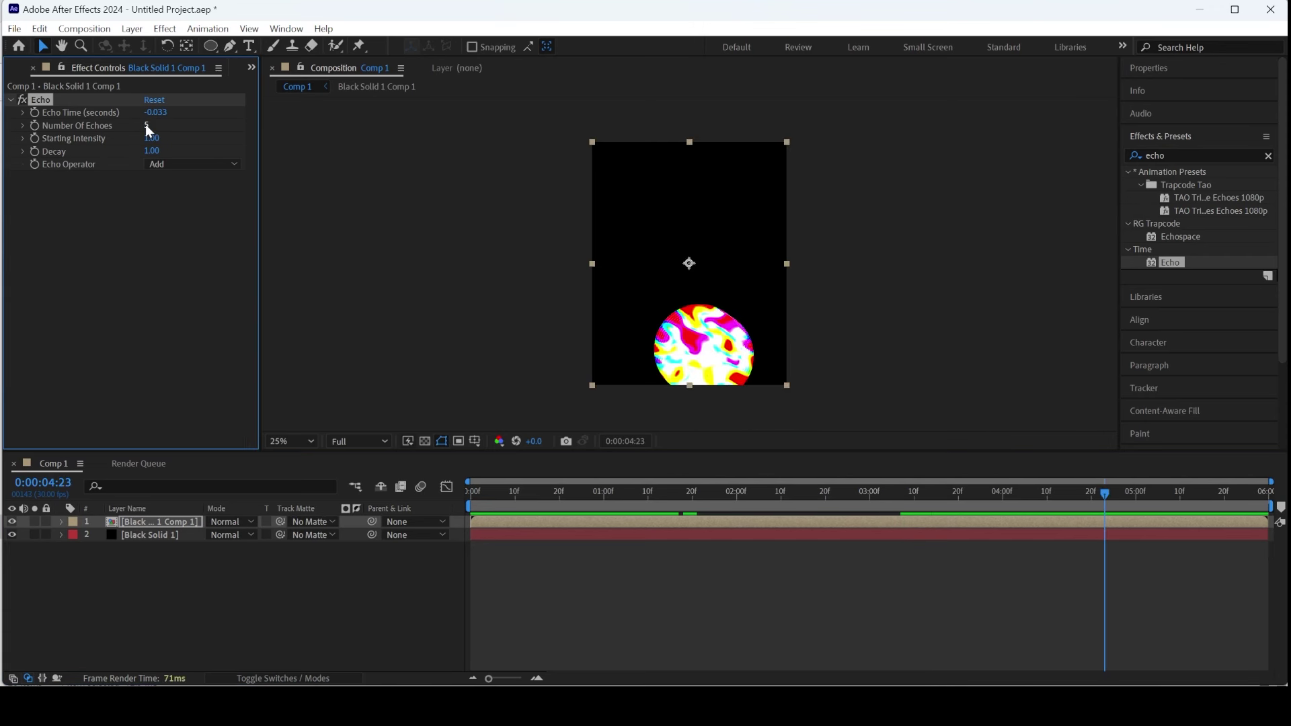
Raise Number Of Echoes to 800 and scrub to frame 0:00:01:22
{"action": "left_click", "coordinate": [145, 125]}
{"action": "key", "text": "Return"}
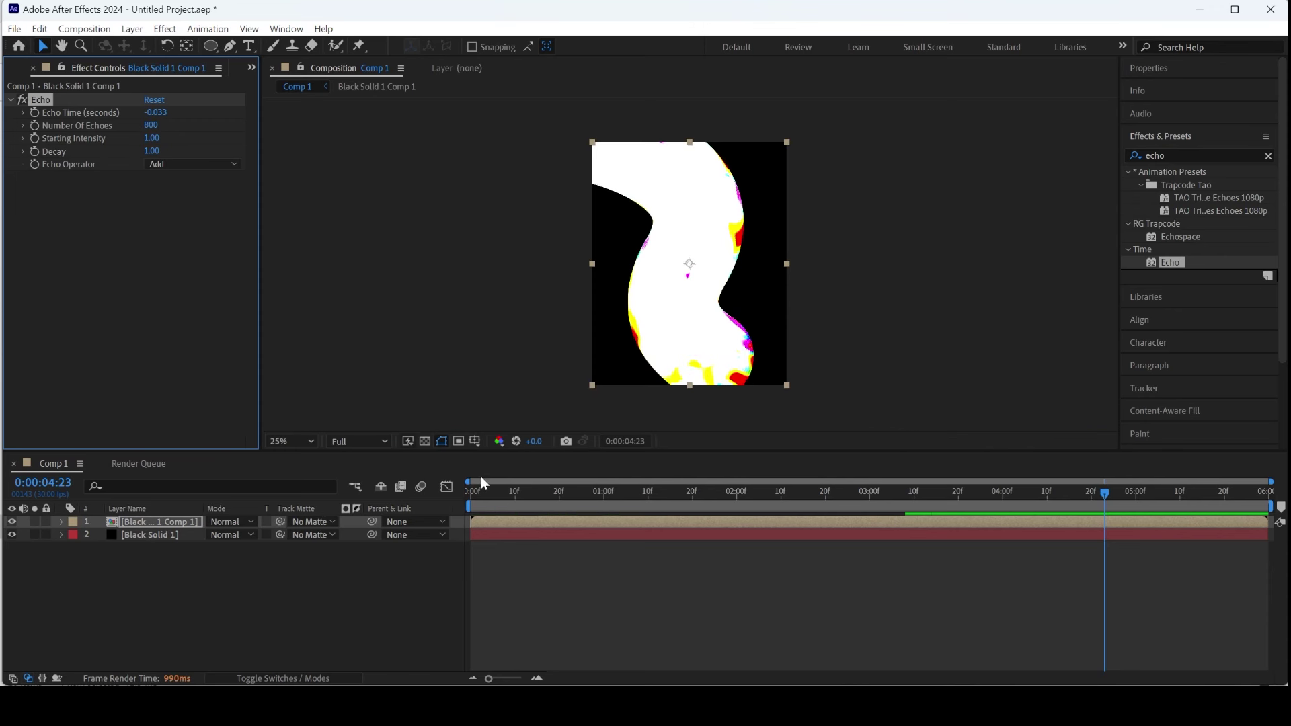
{"action": "left_click_drag", "start_coordinate": [494, 491], "coordinate": [409, 482]}
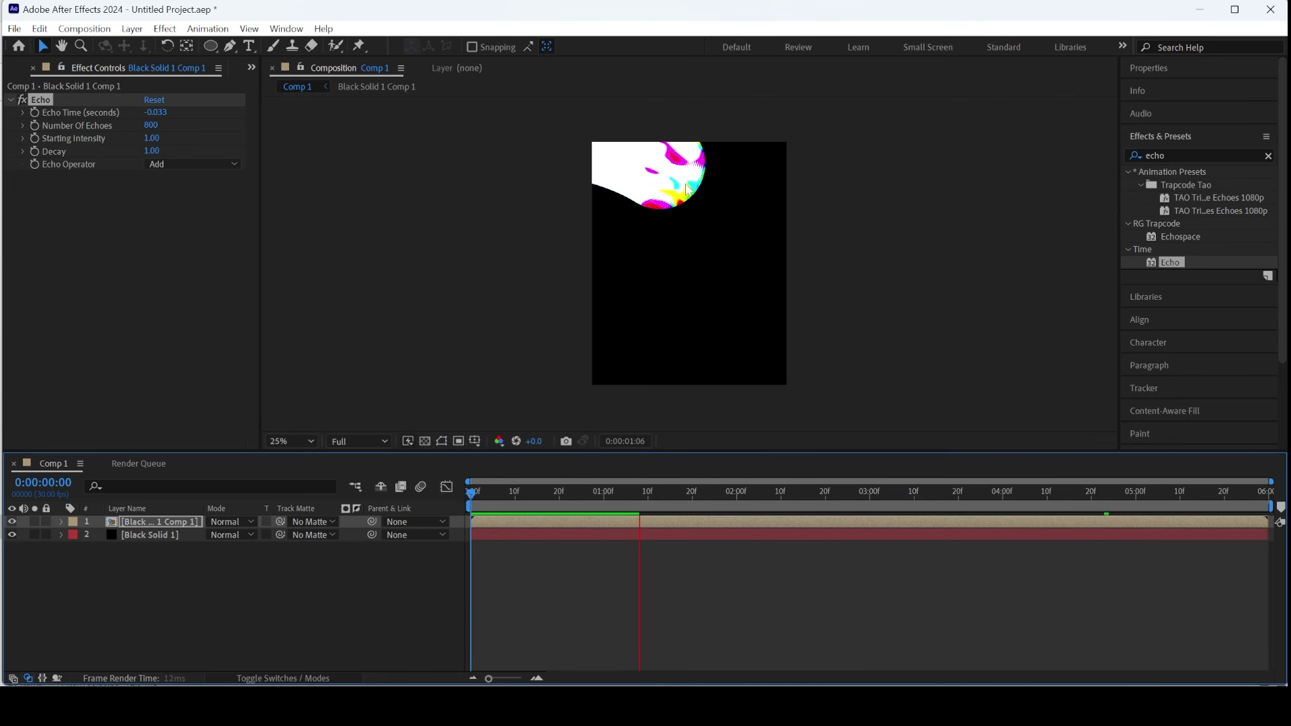
{"action": "left_click_drag", "start_coordinate": [697, 496], "coordinate": [702, 502]}
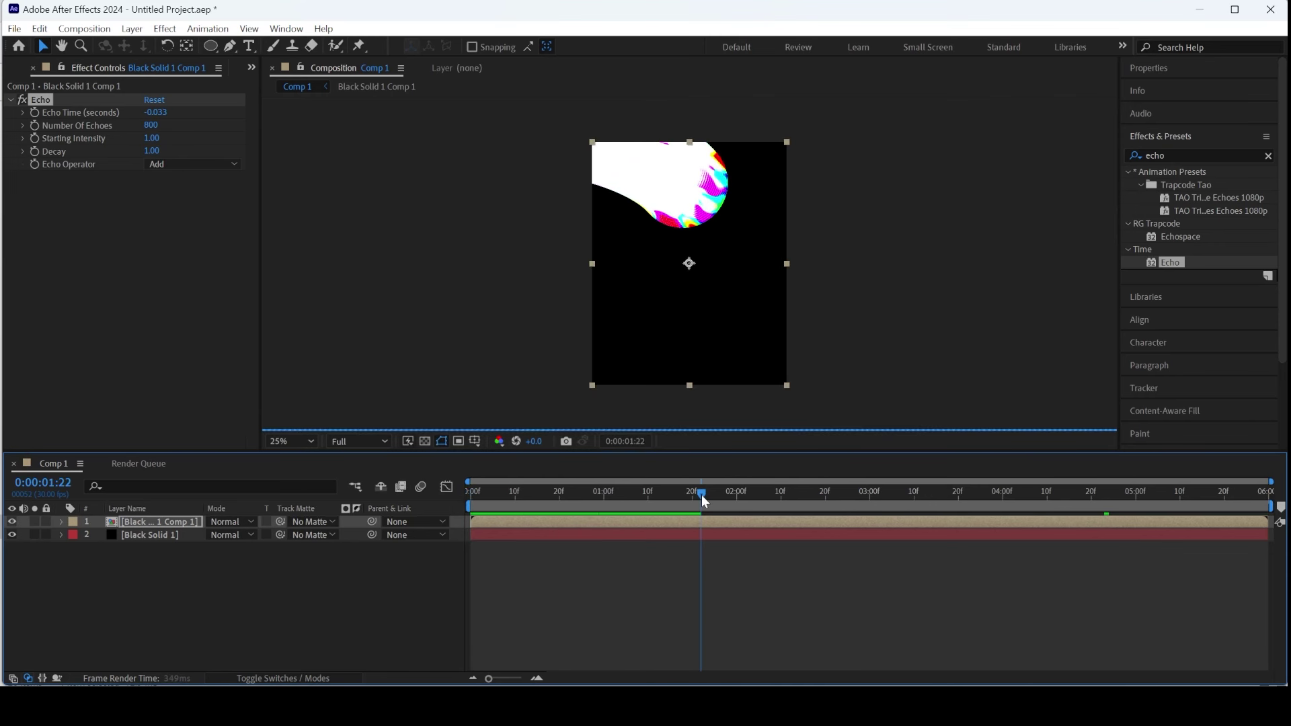
Try Echo Operator Composite In Back, then switch it to Composite In Front
{"action": "left_click", "coordinate": [164, 166]}
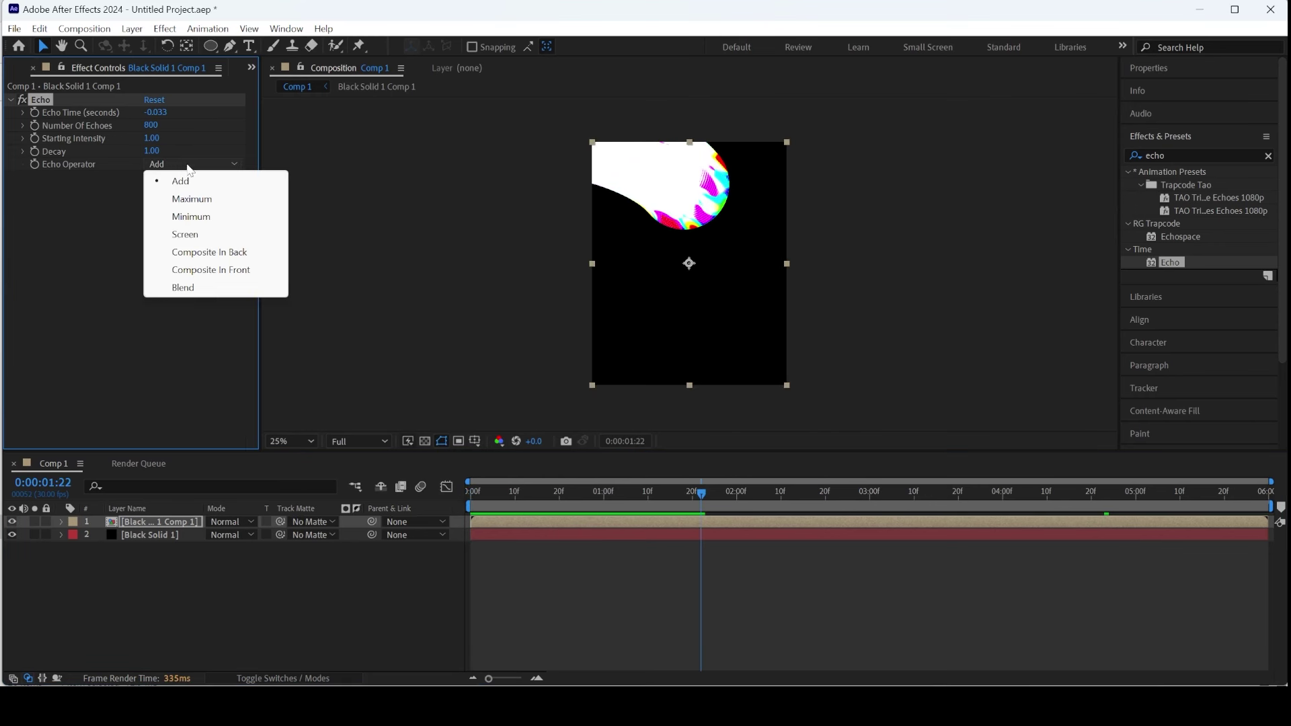
{"action": "left_click", "coordinate": [208, 253]}
{"action": "left_click_drag", "start_coordinate": [515, 492], "coordinate": [447, 488]}
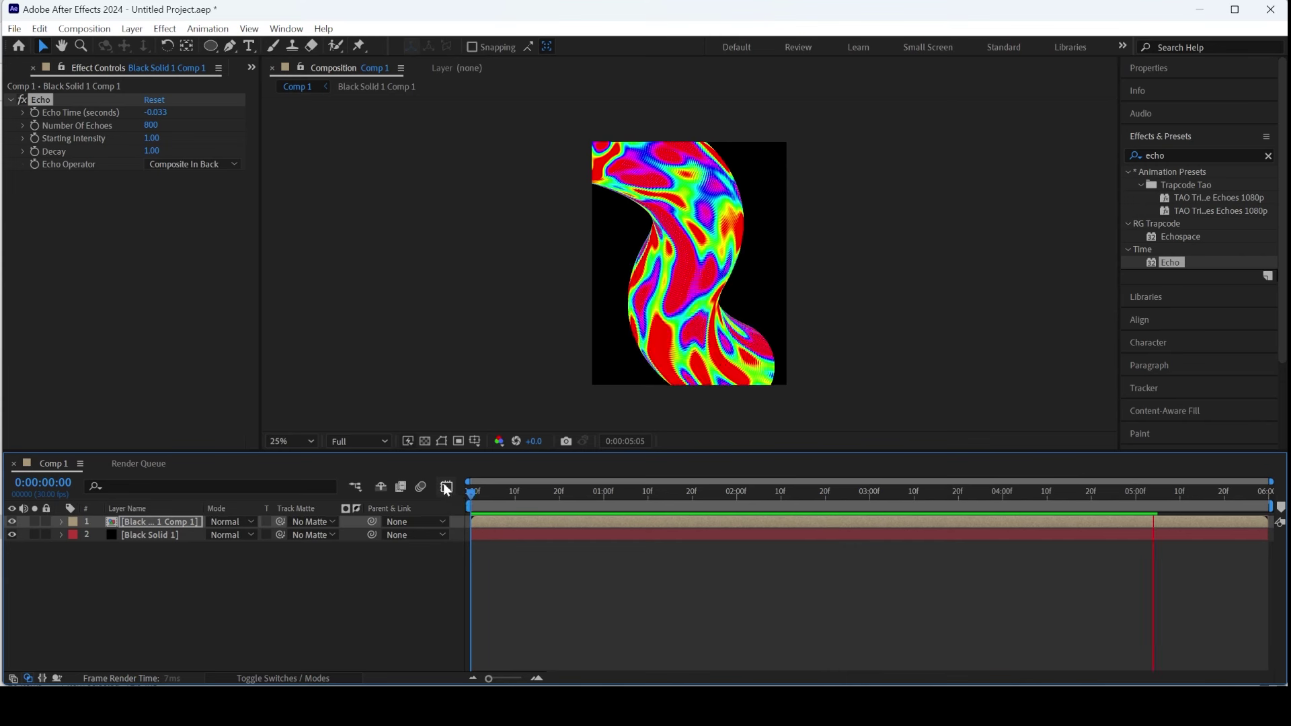
{"action": "left_click", "coordinate": [189, 172]}
{"action": "left_click", "coordinate": [206, 272]}
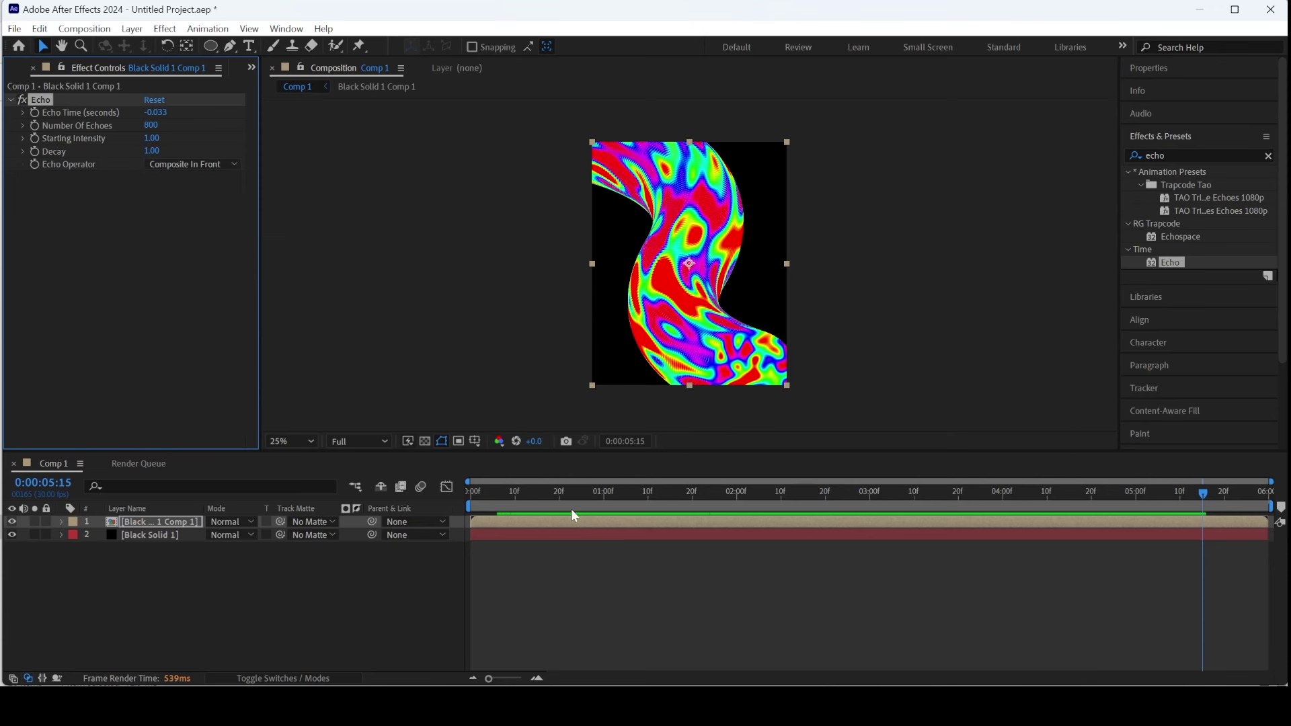